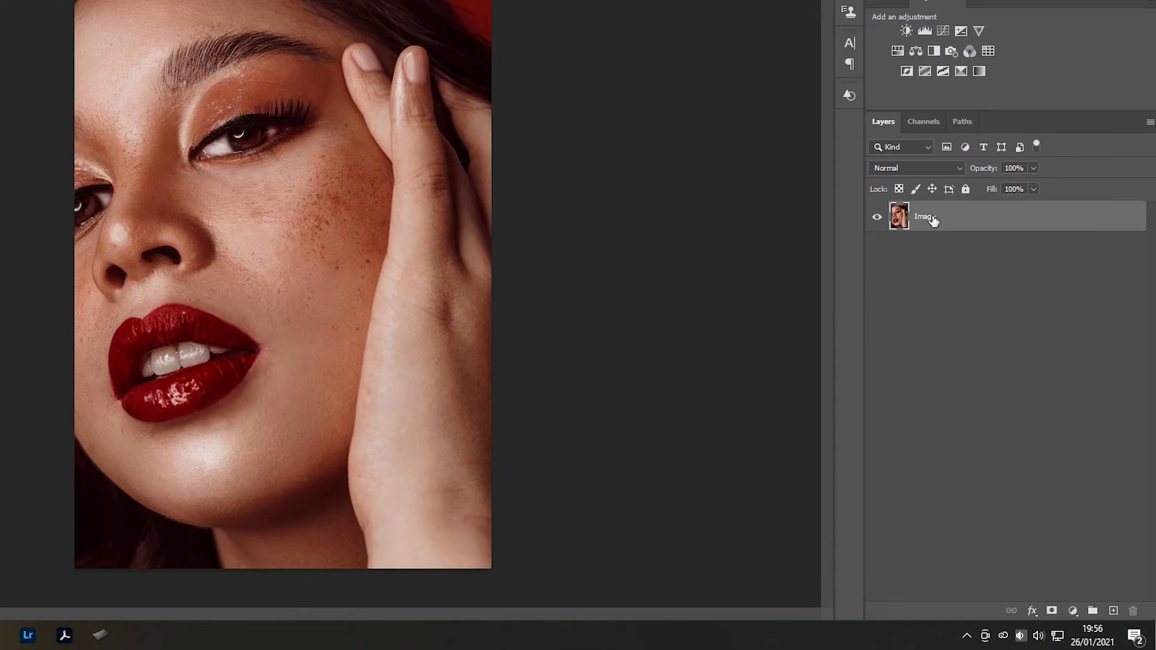
Duplicate the Image layer twice and rename the bottom layer Original
{"action": "key", "text": "ctrl+j"}
{"action": "key", "text": "ctrl+j"}
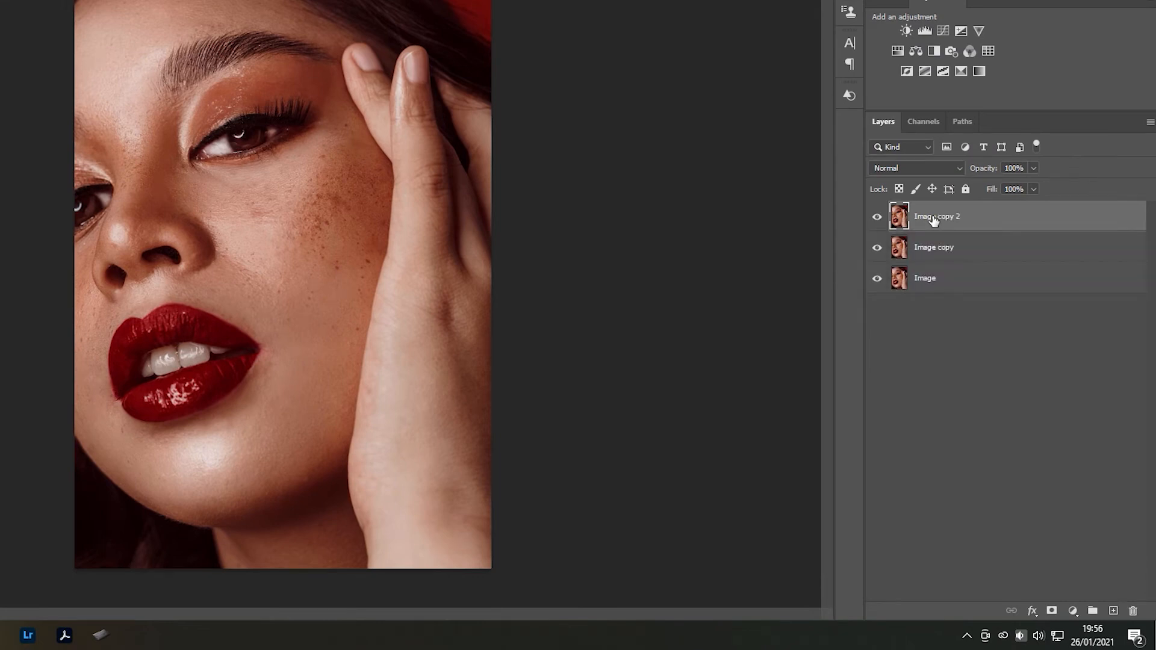
{"action": "double_click", "coordinate": [928, 277]}
{"action": "type", "text": "O"}
{"action": "key", "text": "Caps_Lock"}
{"action": "type", "text": "riginal"}
{"action": "key", "text": "Return"}
Rename the middle layer Blur and the top layer Texture
{"action": "double_click", "coordinate": [927, 248]}
{"action": "type", "text": "Blur"}
{"action": "key", "text": "Return"}
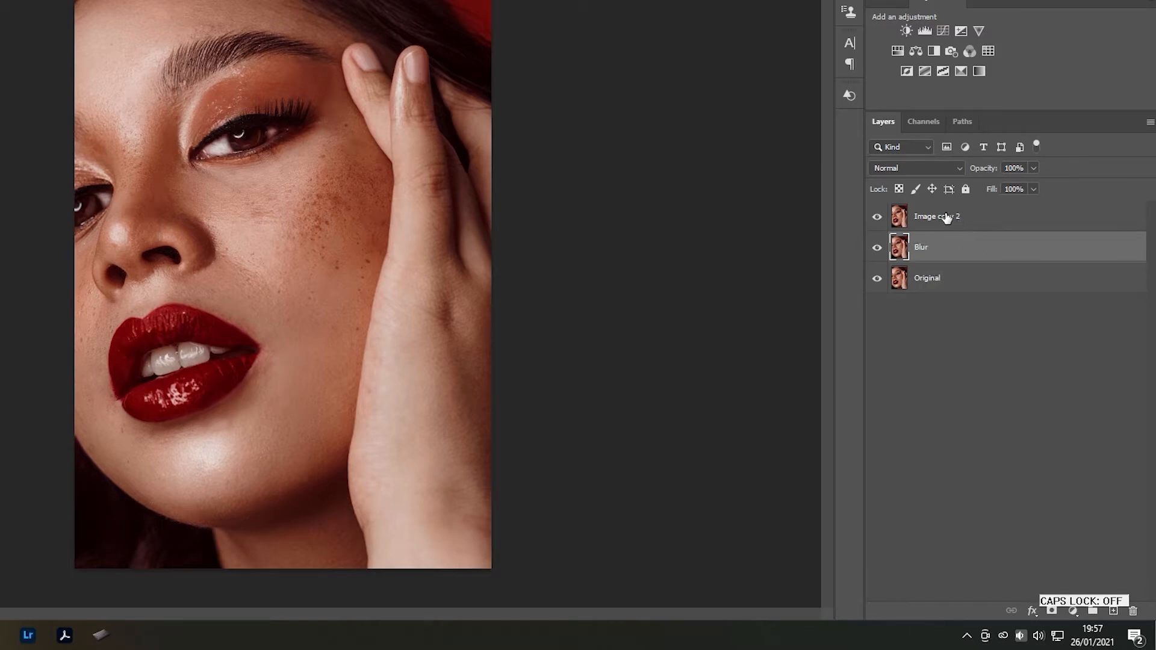
{"action": "double_click", "coordinate": [947, 216]}
{"action": "type", "text": "Texture"}
{"action": "key", "text": "Return"}
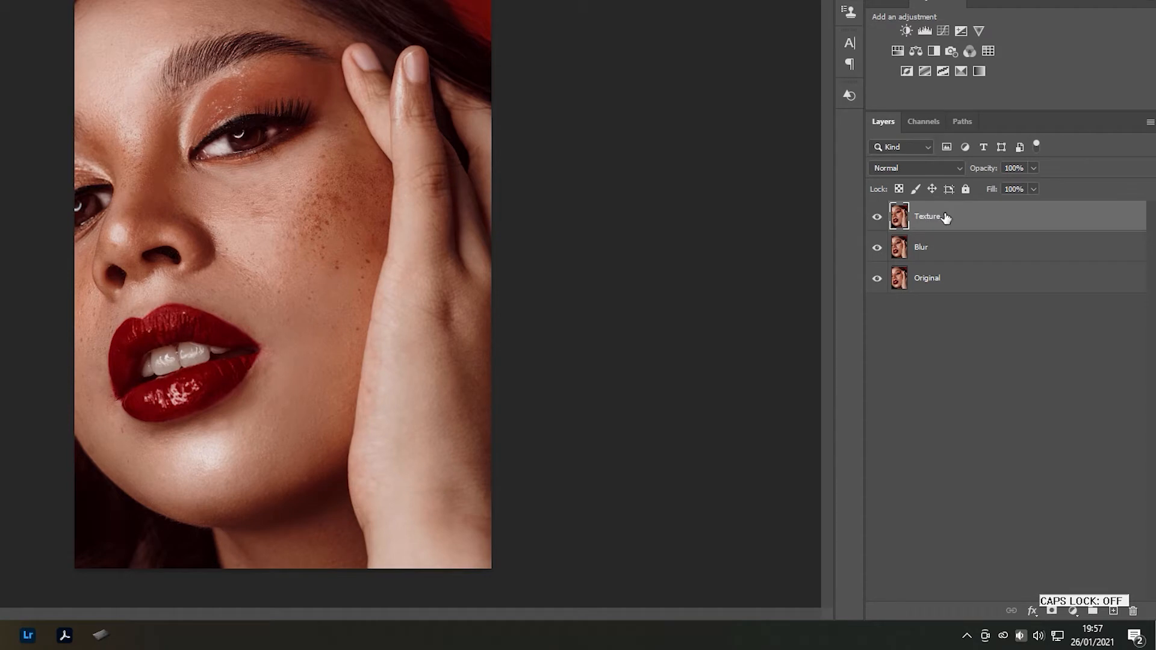
Hide the Texture layer and apply a Gaussian Blur with a 10-pixel radius to the Blur layer
{"action": "left_click", "coordinate": [877, 218]}
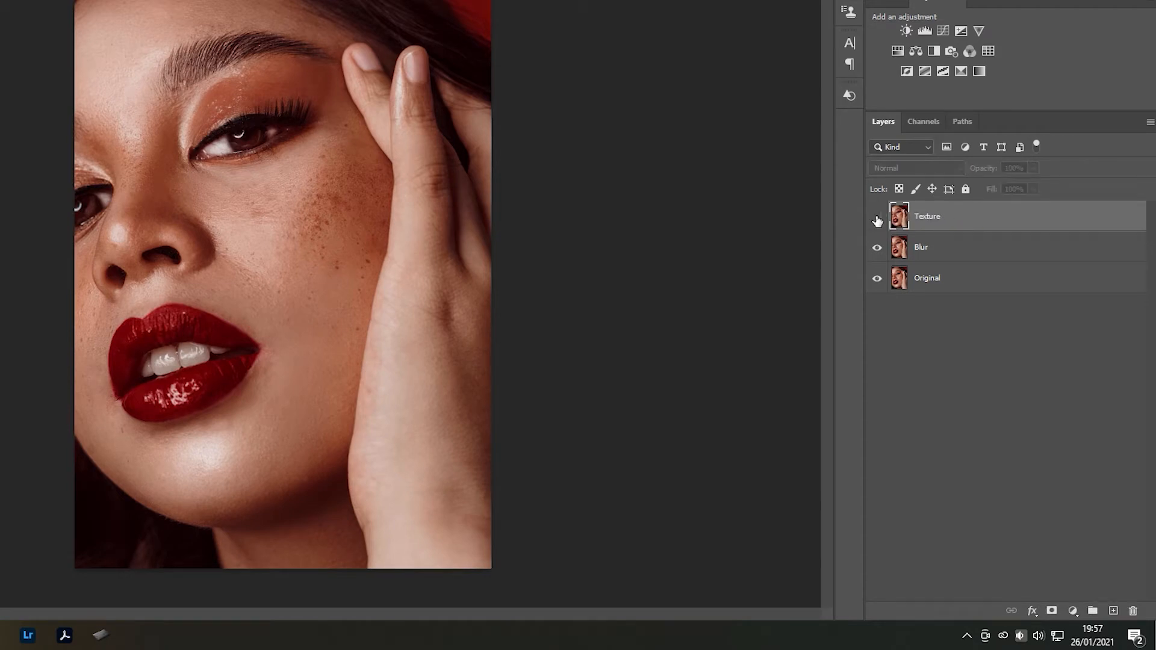
{"action": "left_click", "coordinate": [924, 251]}
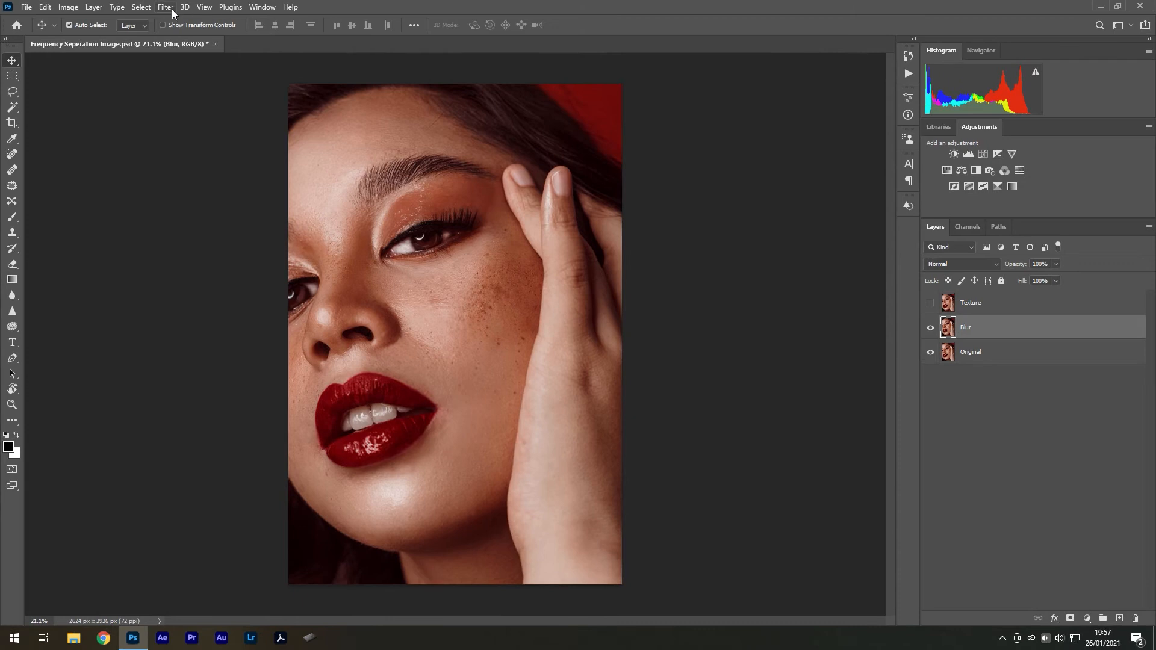
{"action": "left_click", "coordinate": [174, 8]}
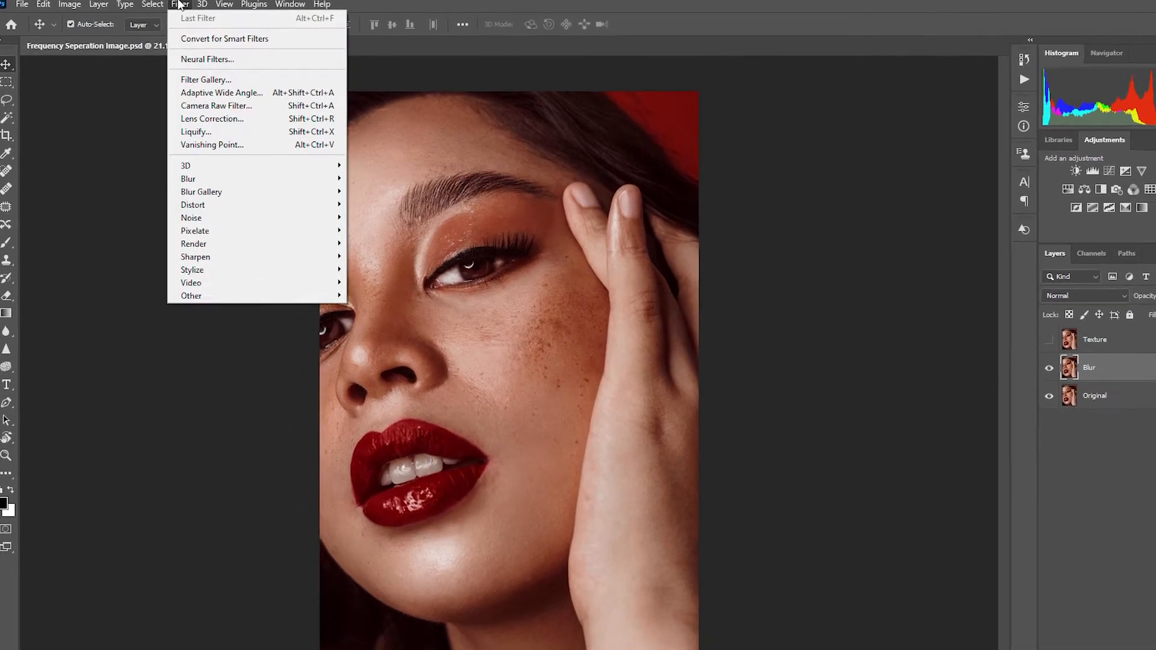
{"action": "mouse_move", "coordinate": [253, 200]}
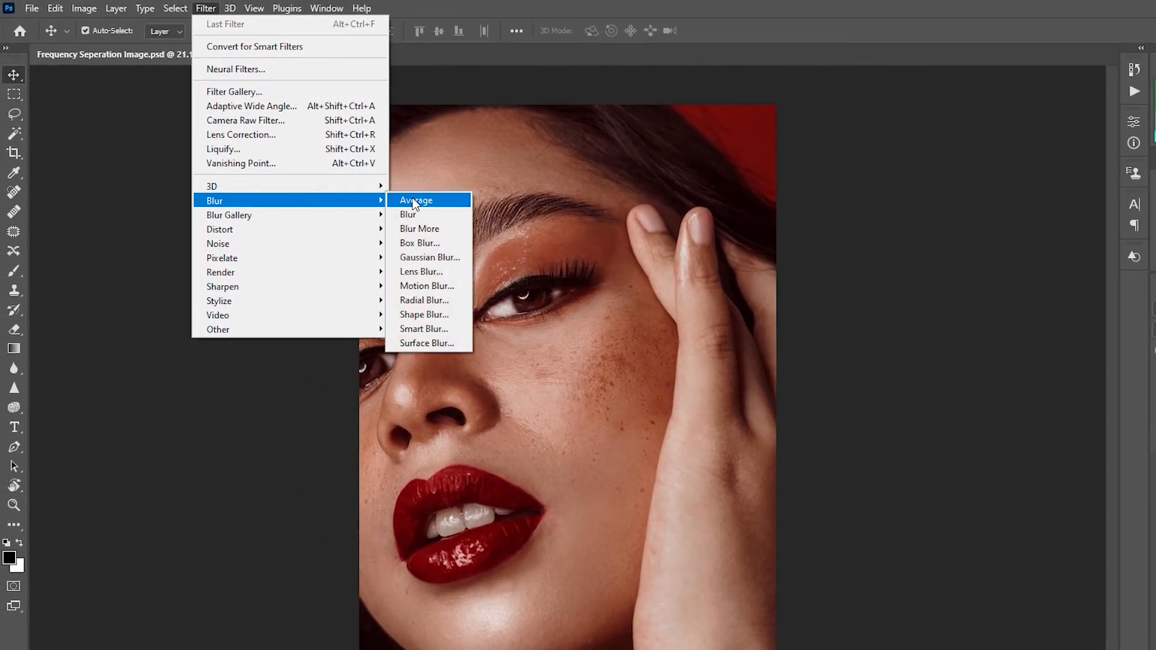
{"action": "left_click", "coordinate": [430, 258]}
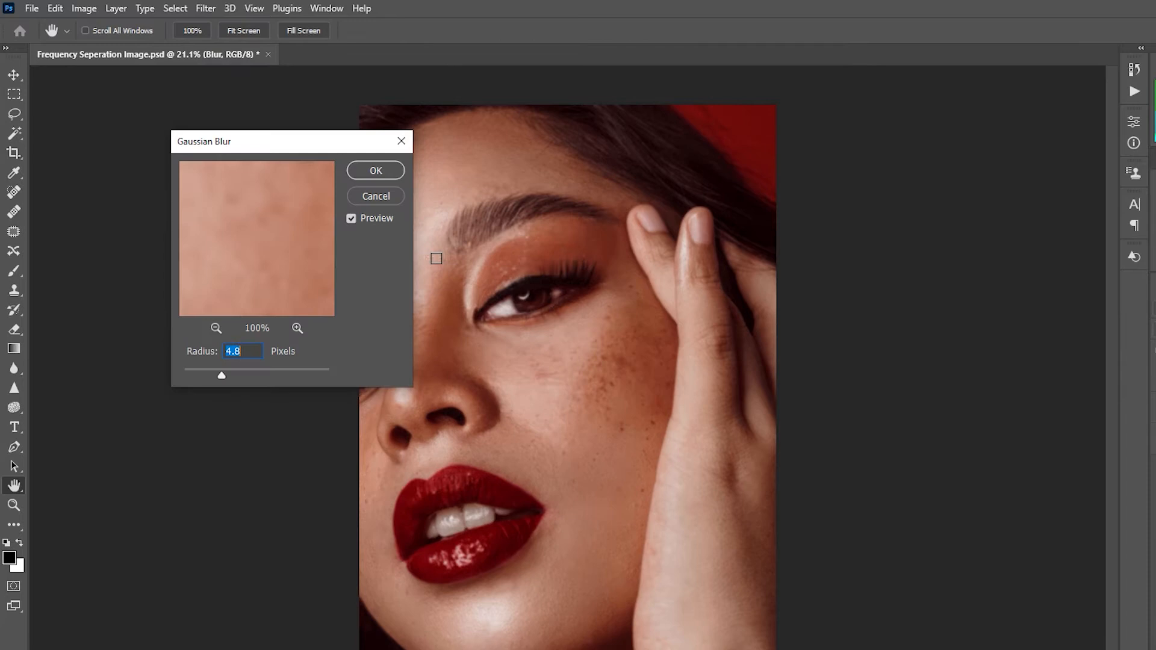
{"action": "left_click", "coordinate": [249, 355]}
{"action": "left_click_drag", "start_coordinate": [222, 376], "coordinate": [241, 374]}
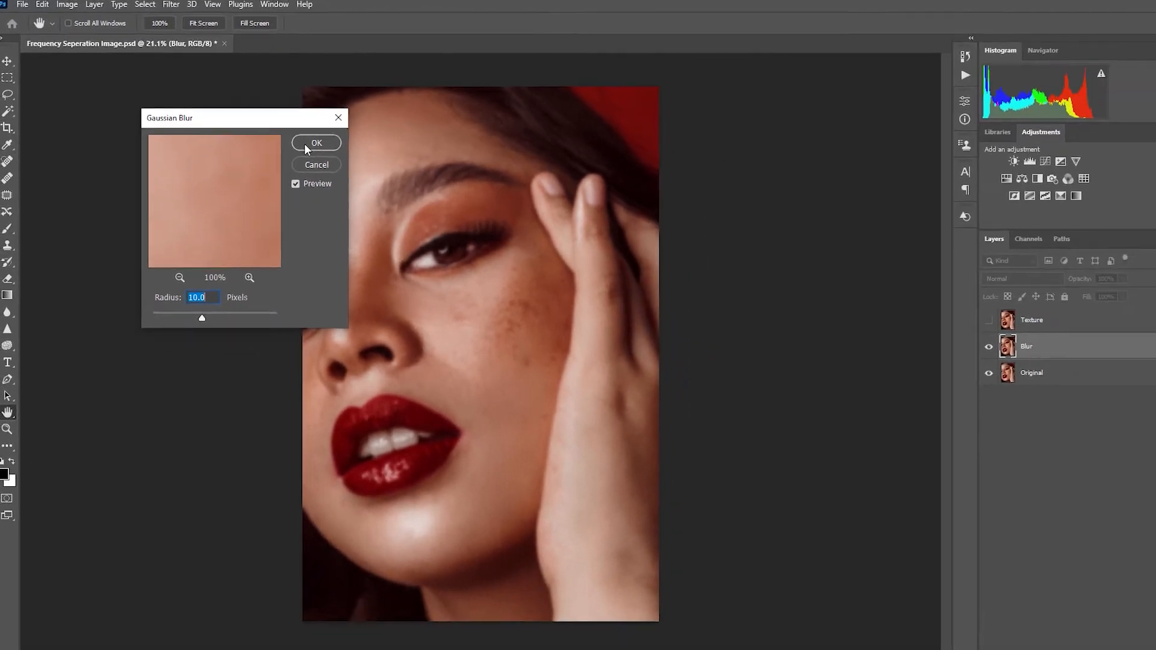
{"action": "left_click", "coordinate": [376, 170]}
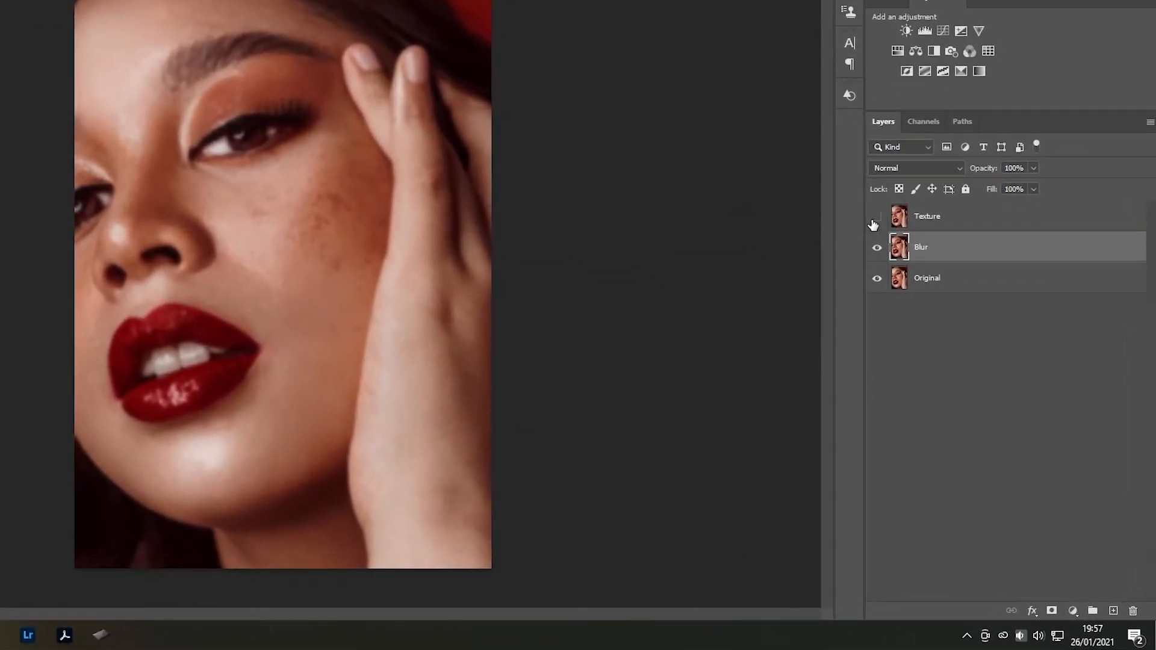
Show the Texture layer and use Apply Image on it with the Blur layer as source, Subtract blending, scale 2 and offset 128
{"action": "left_click", "coordinate": [876, 218]}
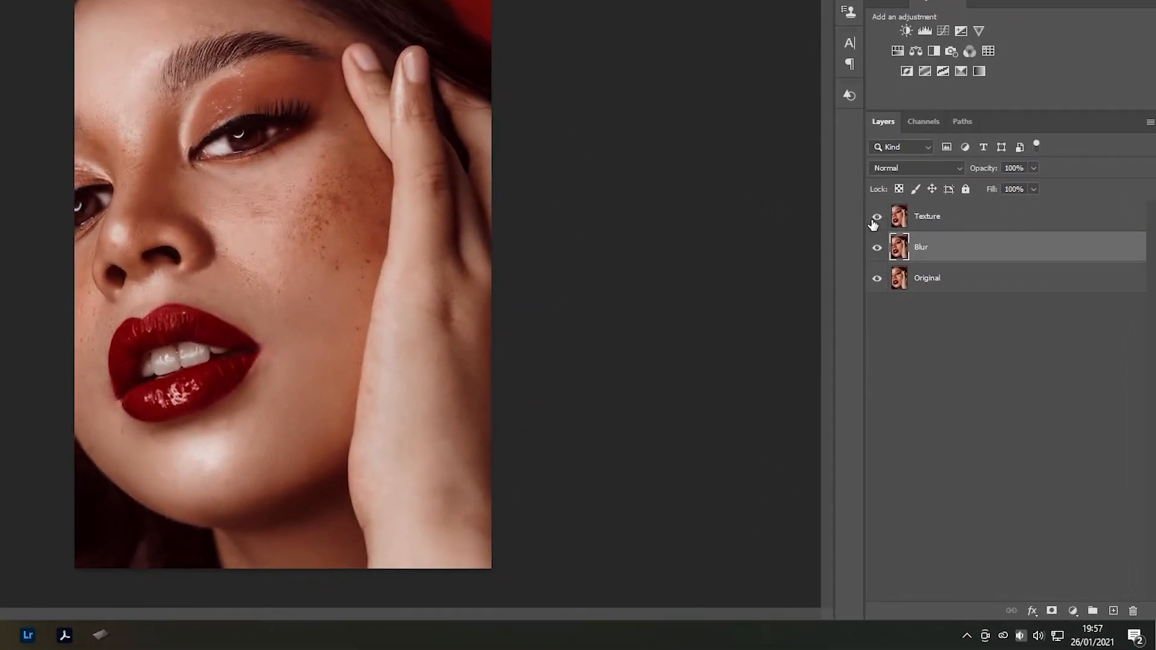
{"action": "left_click", "coordinate": [946, 222]}
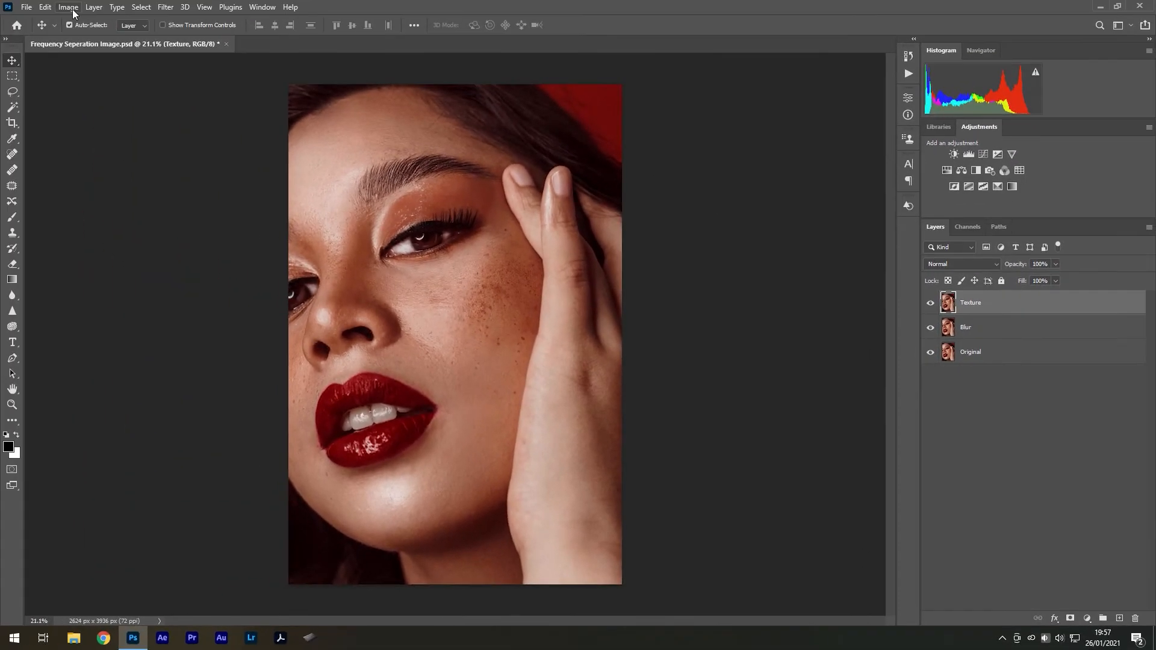
{"action": "left_click", "coordinate": [67, 5]}
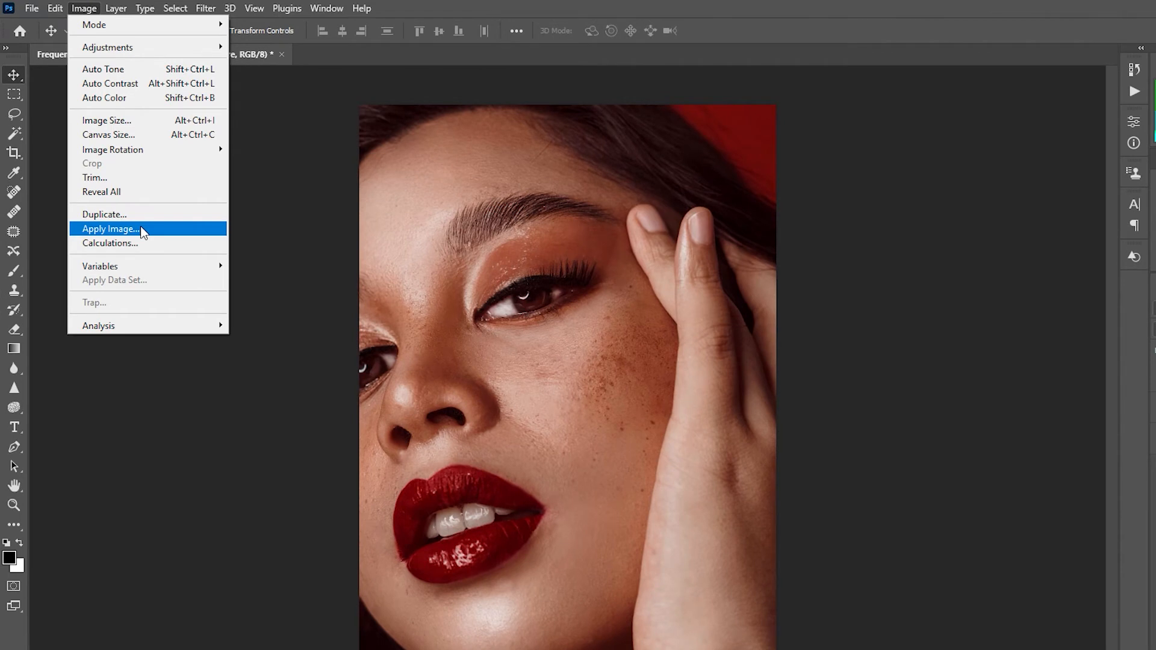
{"action": "left_click", "coordinate": [141, 228]}
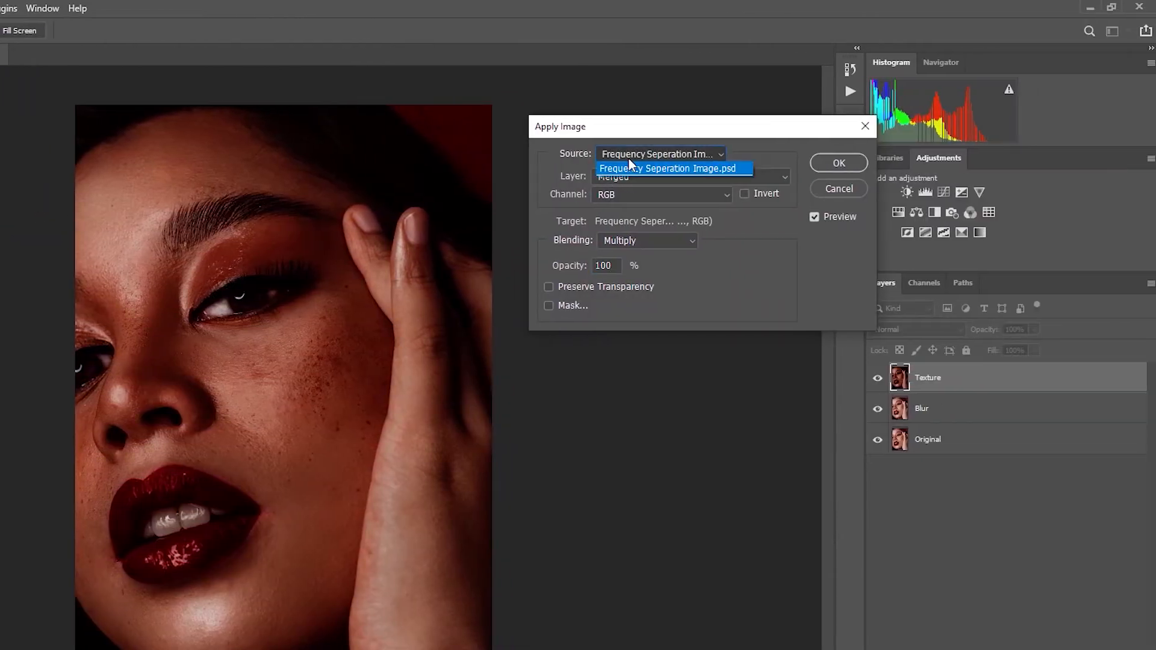
{"action": "left_click", "coordinate": [630, 169]}
{"action": "left_click", "coordinate": [628, 174]}
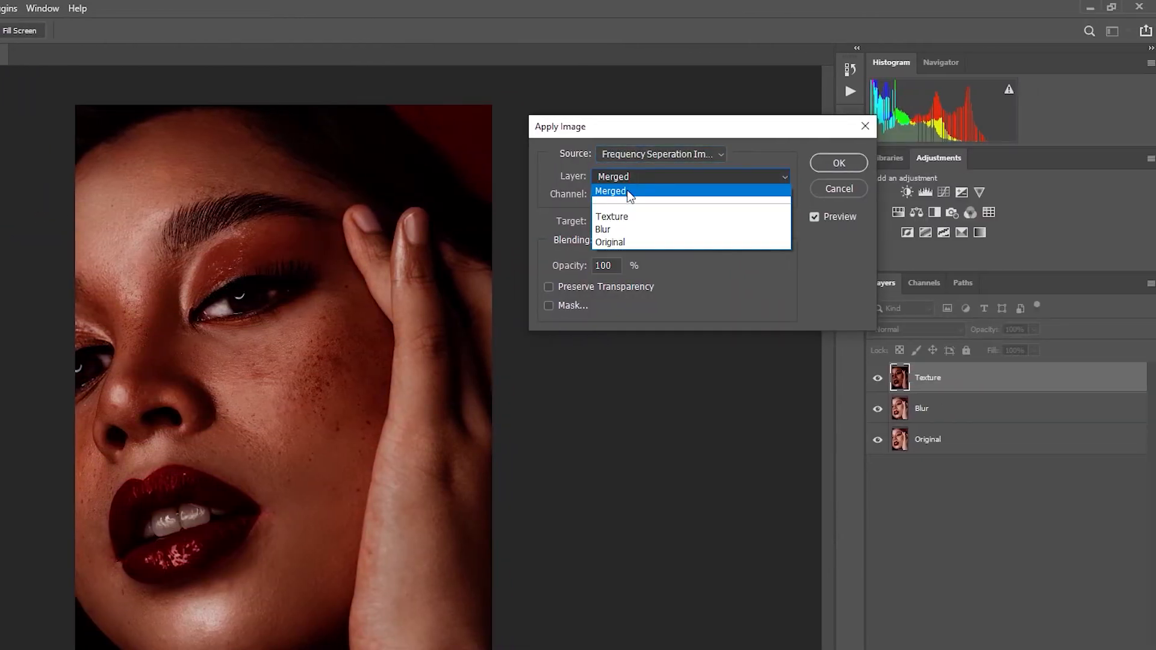
{"action": "left_click", "coordinate": [624, 231]}
{"action": "left_click", "coordinate": [644, 240]}
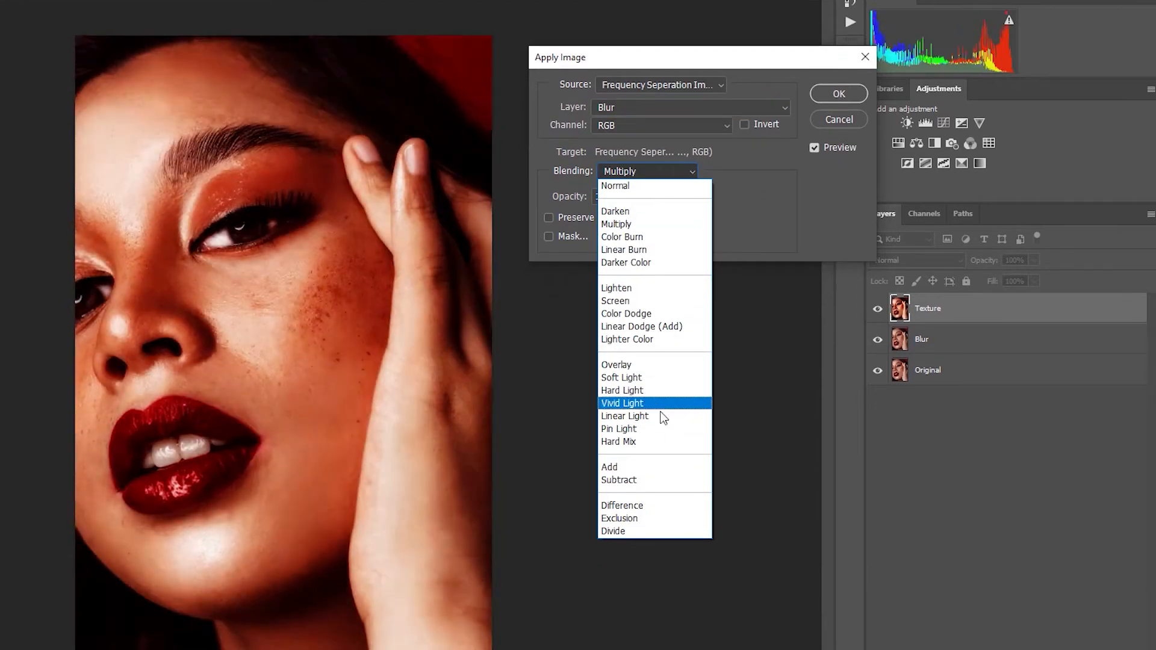
{"action": "left_click", "coordinate": [654, 480]}
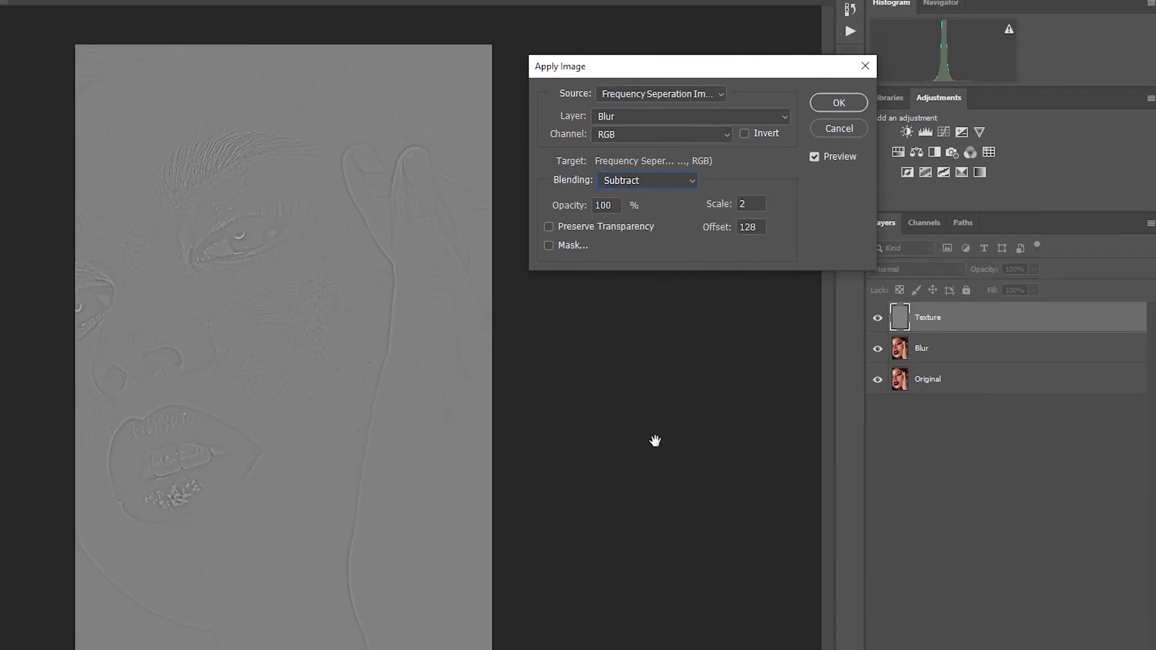
{"action": "left_click", "coordinate": [750, 197]}
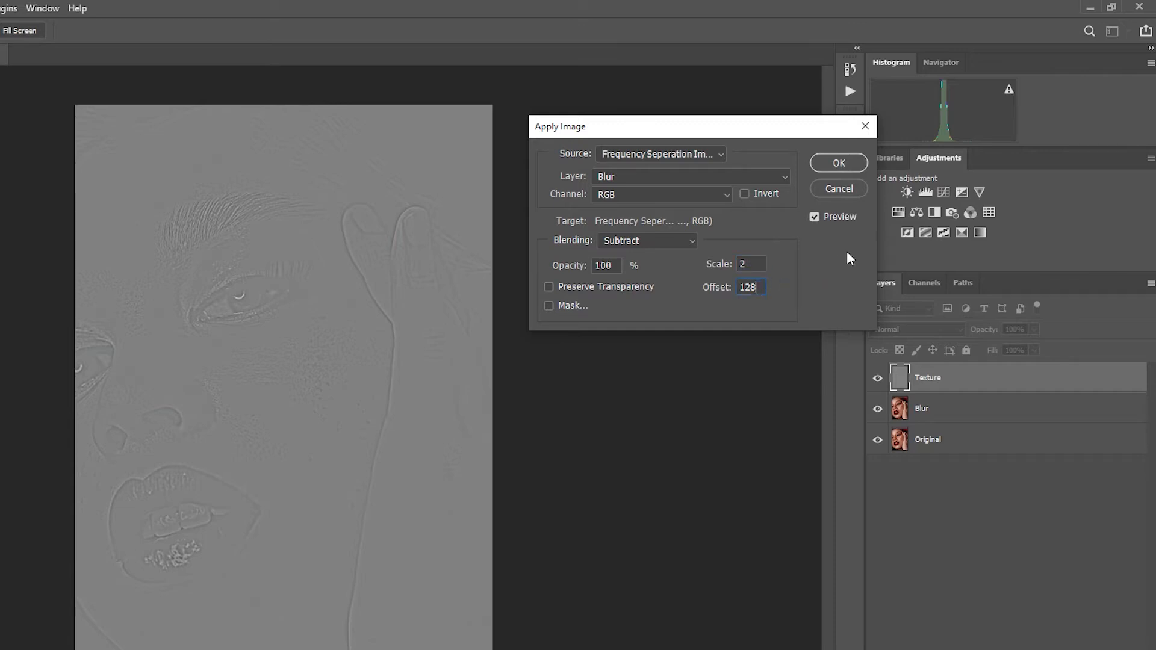
{"action": "left_click", "coordinate": [843, 163]}
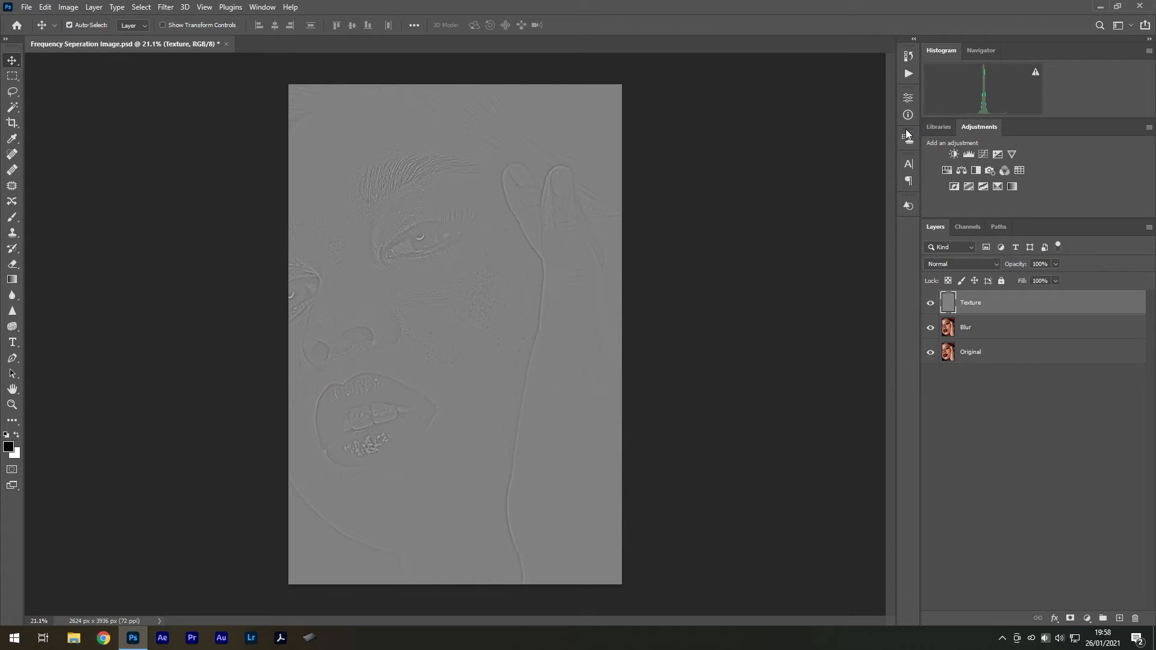
Set the Texture layer's blend mode to Linear Light and activate the Clone Stamp tool
{"action": "left_click", "coordinate": [972, 265]}
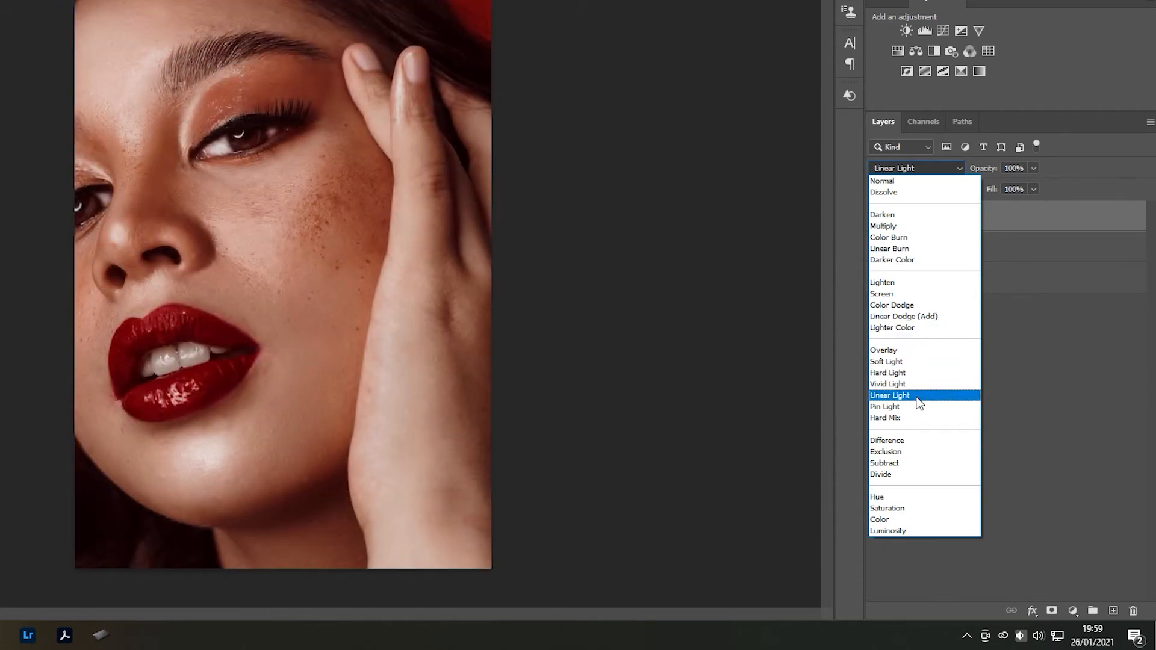
{"action": "left_click", "coordinate": [918, 396]}
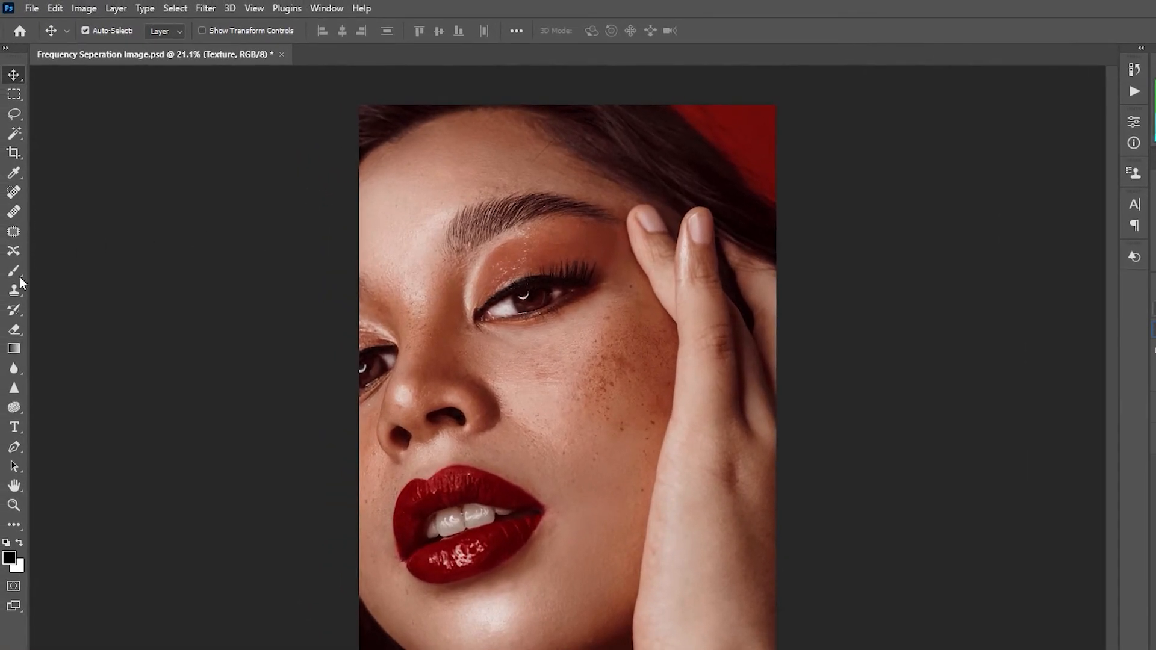
{"action": "left_click", "coordinate": [15, 290]}
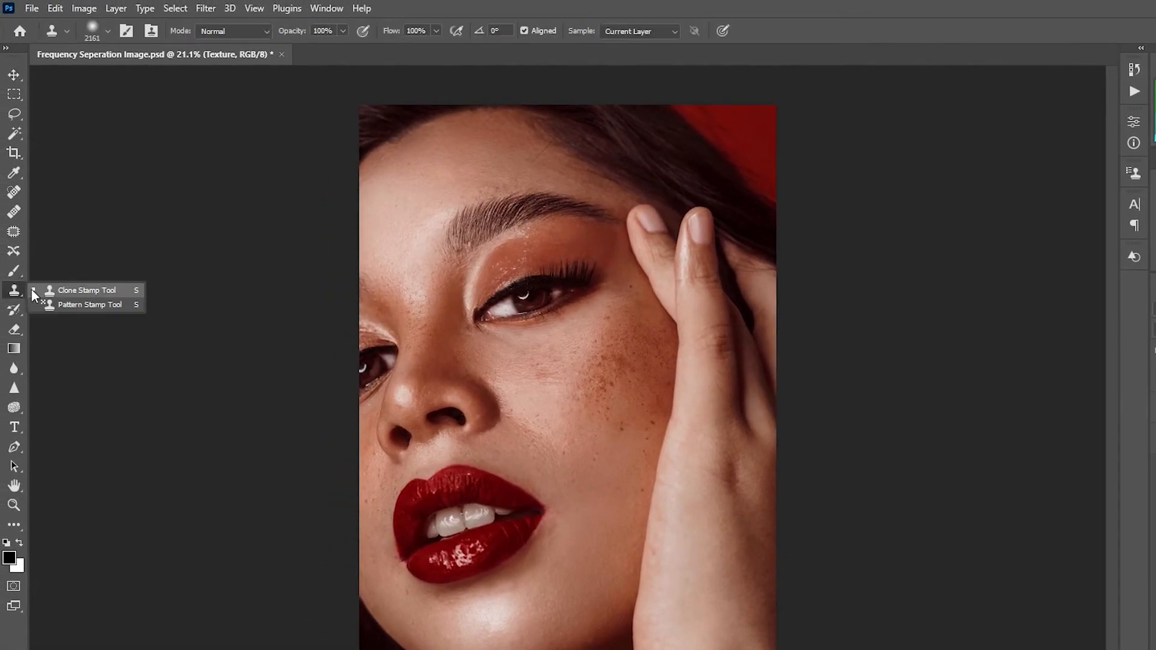
{"action": "left_click", "coordinate": [84, 291]}
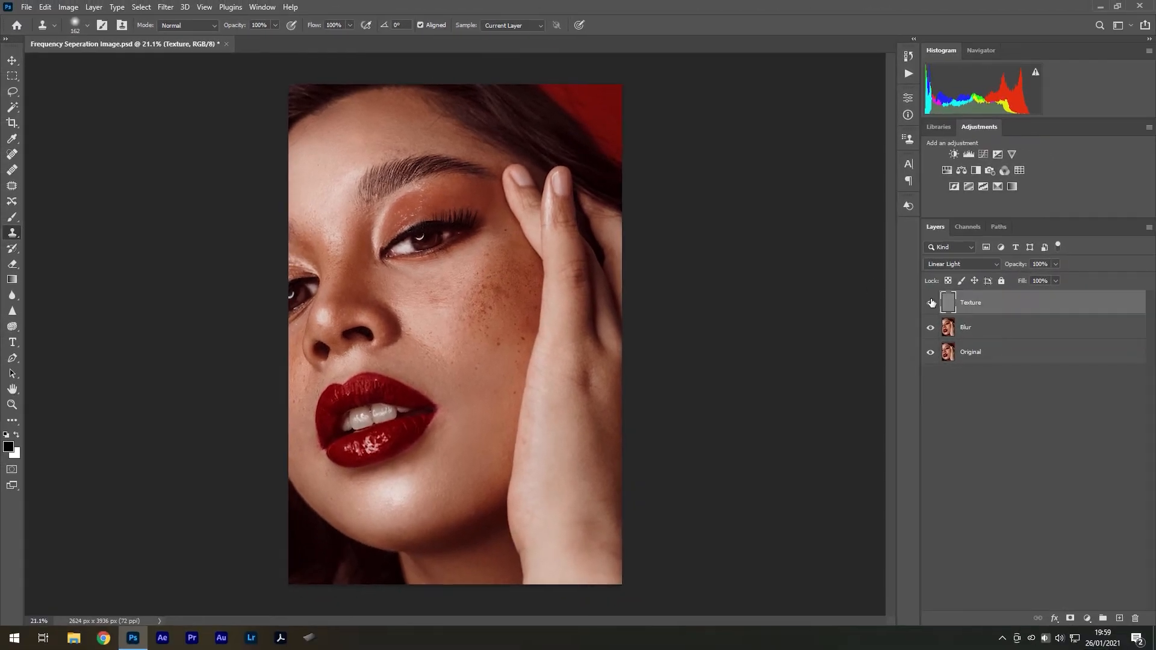
Try to clone the mouth onto the cheek on the Original layer with the Texture and Blur layers hidden
{"action": "left_click", "coordinate": [931, 303]}
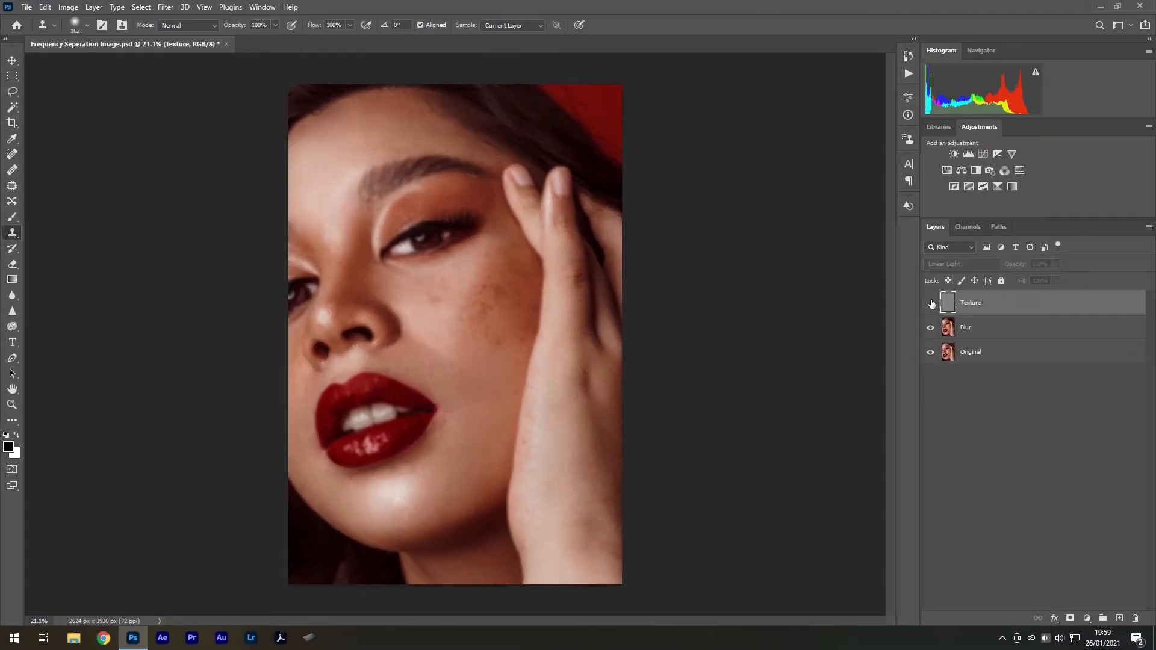
{"action": "left_click", "coordinate": [930, 327]}
{"action": "left_click", "coordinate": [978, 354]}
{"action": "left_click_drag", "start_coordinate": [451, 387], "coordinate": [494, 385]}
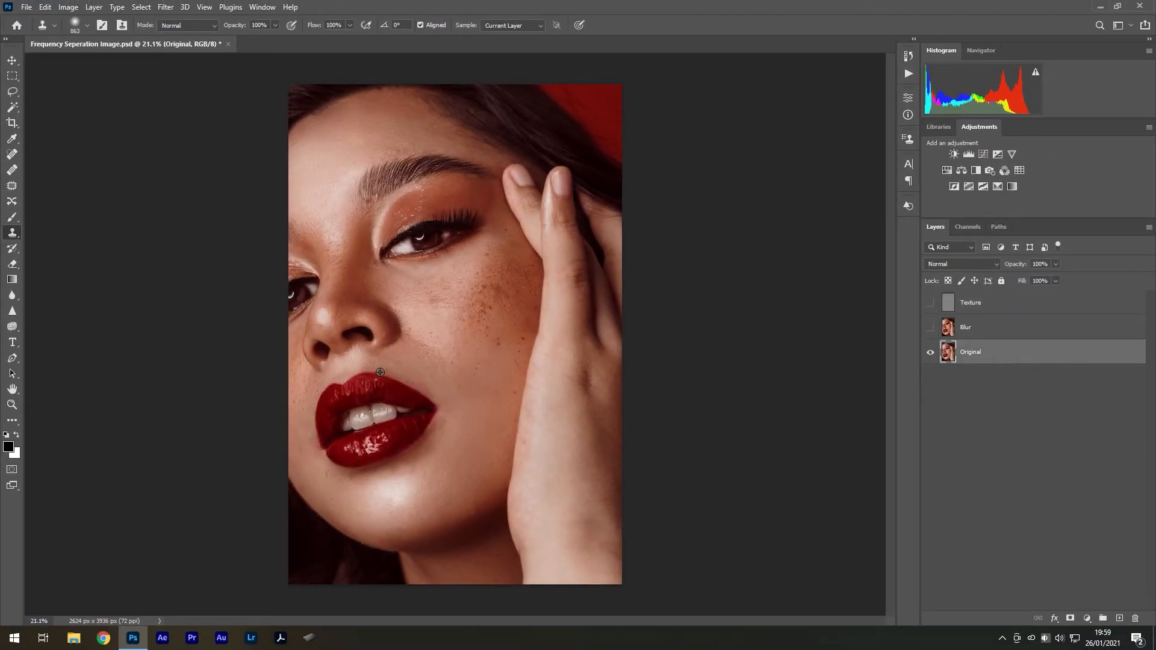
{"action": "left_click", "coordinate": [393, 412], "text": "alt"}
{"action": "left_click", "coordinate": [477, 360]}
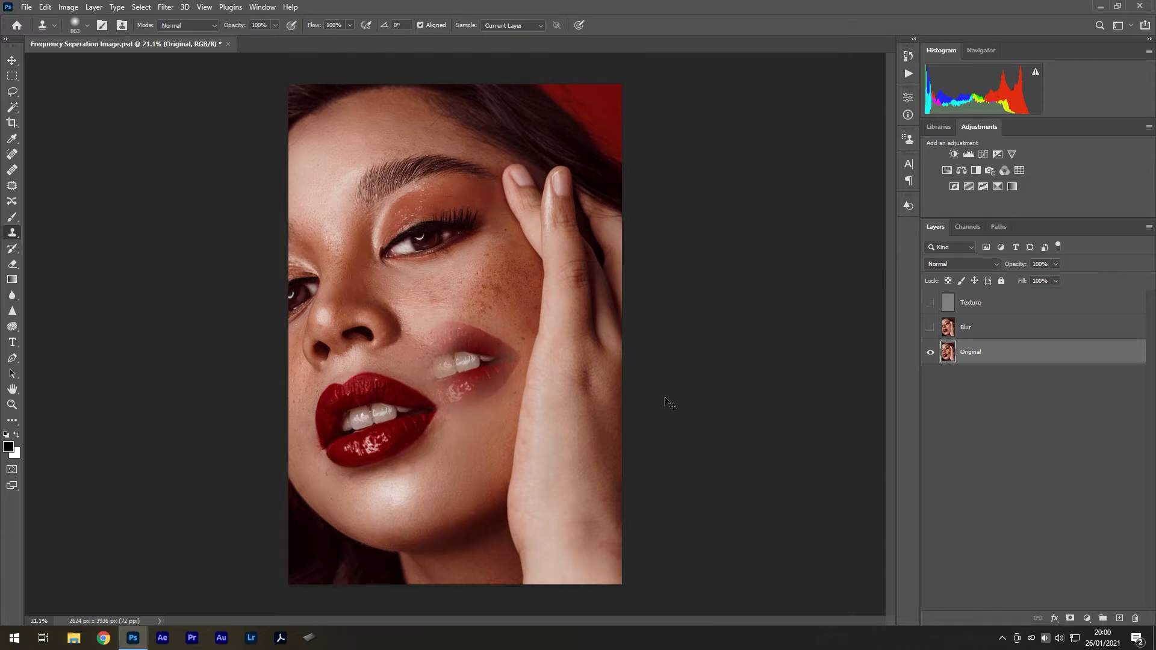
{"action": "key", "text": "ctrl+z"}
{"action": "key", "text": "ctrl+z"}
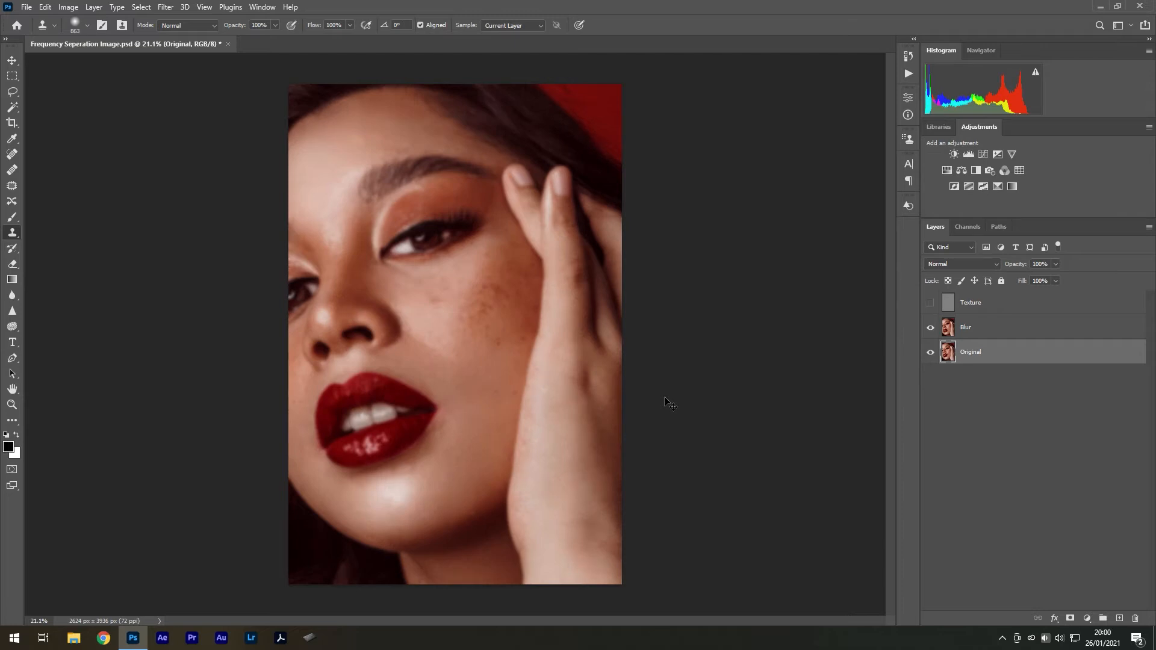
Show and select the Texture layer, and try cloning the mouth's texture onto the cheek
{"action": "left_click", "coordinate": [931, 303]}
{"action": "left_click", "coordinate": [946, 298]}
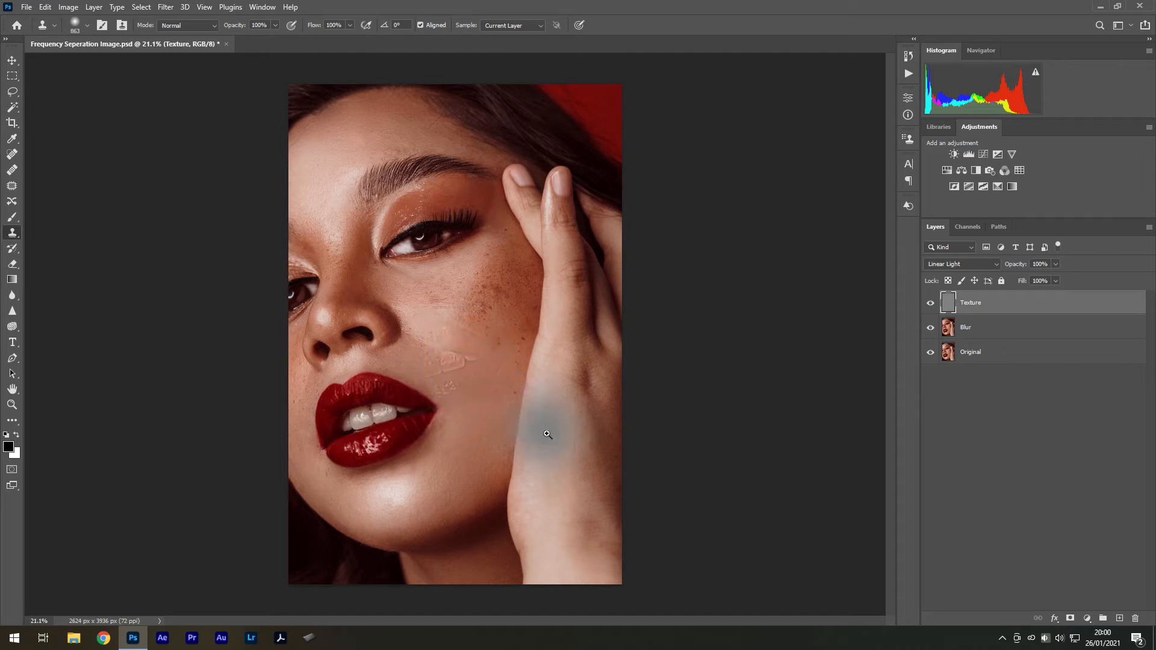
{"action": "left_click_drag", "start_coordinate": [547, 433], "coordinate": [580, 434]}
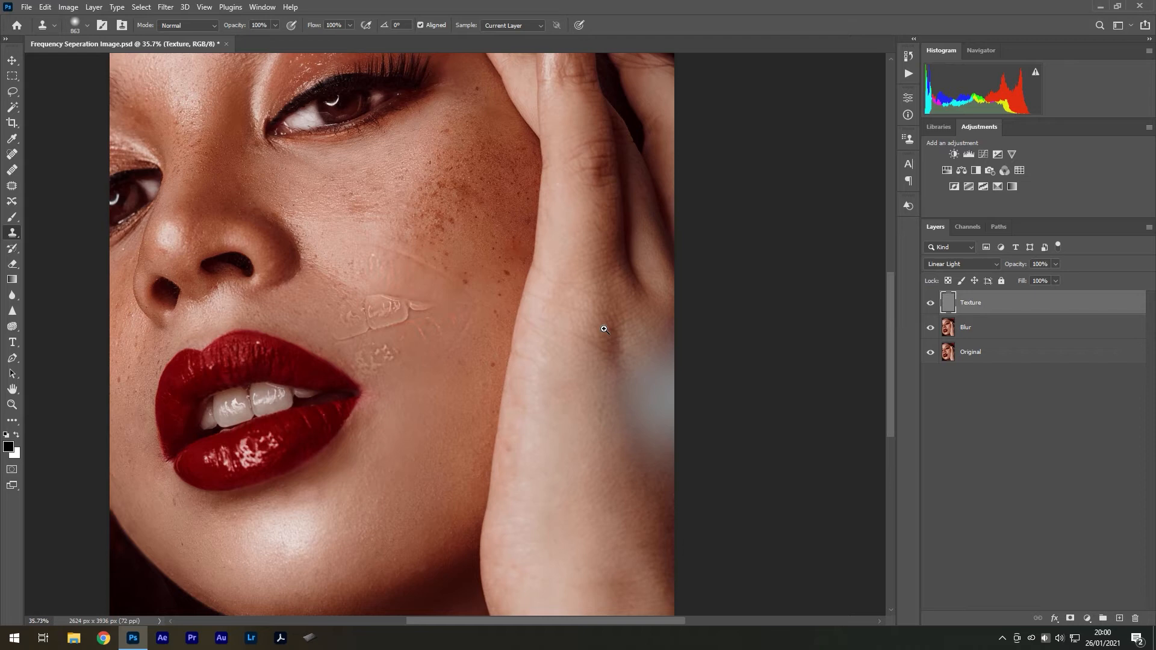
{"action": "left_click_drag", "start_coordinate": [632, 390], "coordinate": [586, 392]}
Set the Clone Stamp brush's hardness to 20%
{"action": "right_click", "coordinate": [530, 298]}
{"action": "left_click", "coordinate": [593, 446]}
{"action": "left_click", "coordinate": [640, 341]}
{"action": "type", "text": "20"}
{"action": "key", "text": "Return"}
Clone clean skin texture over the blemishes on the forehead and around the eyebrow on the Texture layer
{"action": "left_click_drag", "start_coordinate": [331, 138], "coordinate": [383, 136]}
{"action": "left_click_drag", "start_coordinate": [380, 134], "coordinate": [372, 236]}
{"action": "left_click_drag", "start_coordinate": [333, 204], "coordinate": [199, 219]}
{"action": "left_click", "coordinate": [306, 191]}
{"action": "left_click", "coordinate": [289, 271], "text": "alt"}
{"action": "left_click", "coordinate": [275, 280]}
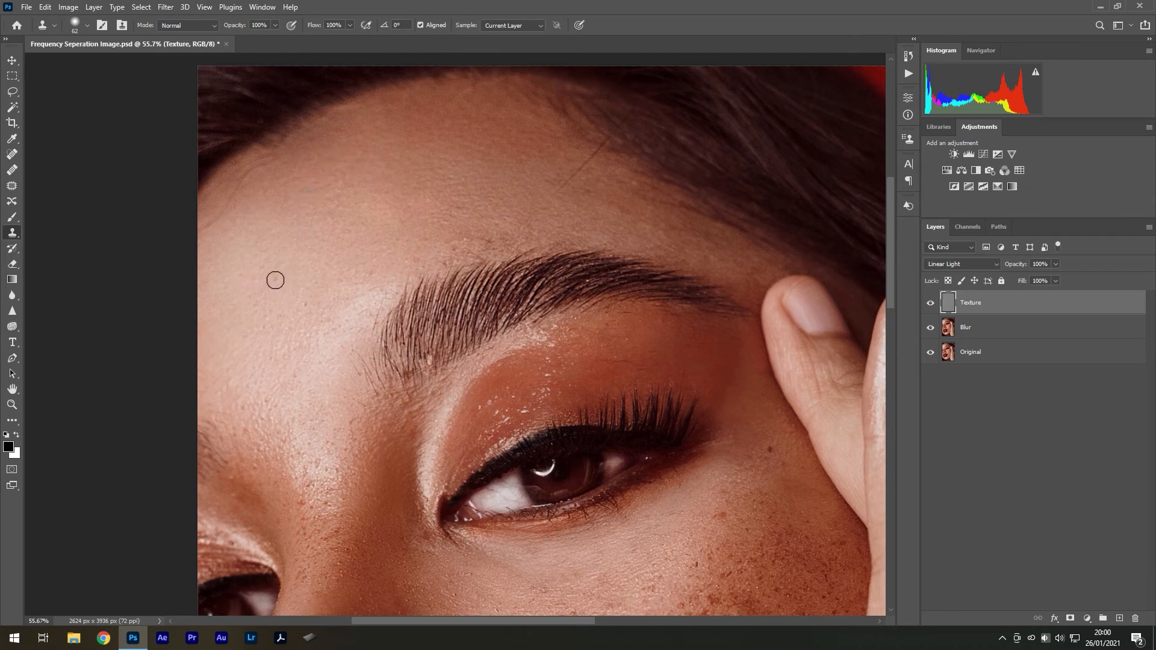
{"action": "left_click", "coordinate": [357, 280], "text": "alt"}
{"action": "left_click", "coordinate": [372, 274]}
{"action": "left_click", "coordinate": [356, 287], "text": "alt"}
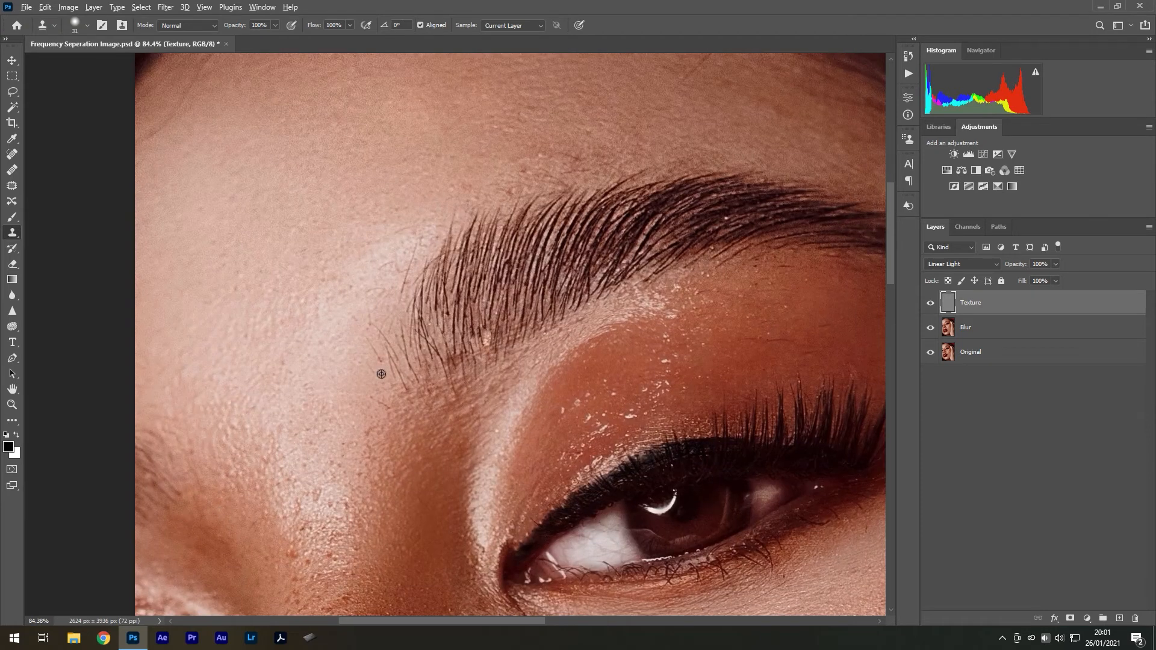
Select the Blur layer and outline the patch of cheek beside the corner of the mouth with the Lasso tool
{"action": "scroll", "coordinate": [468, 217], "scroll_direction": "down", "scroll_amount": 5}
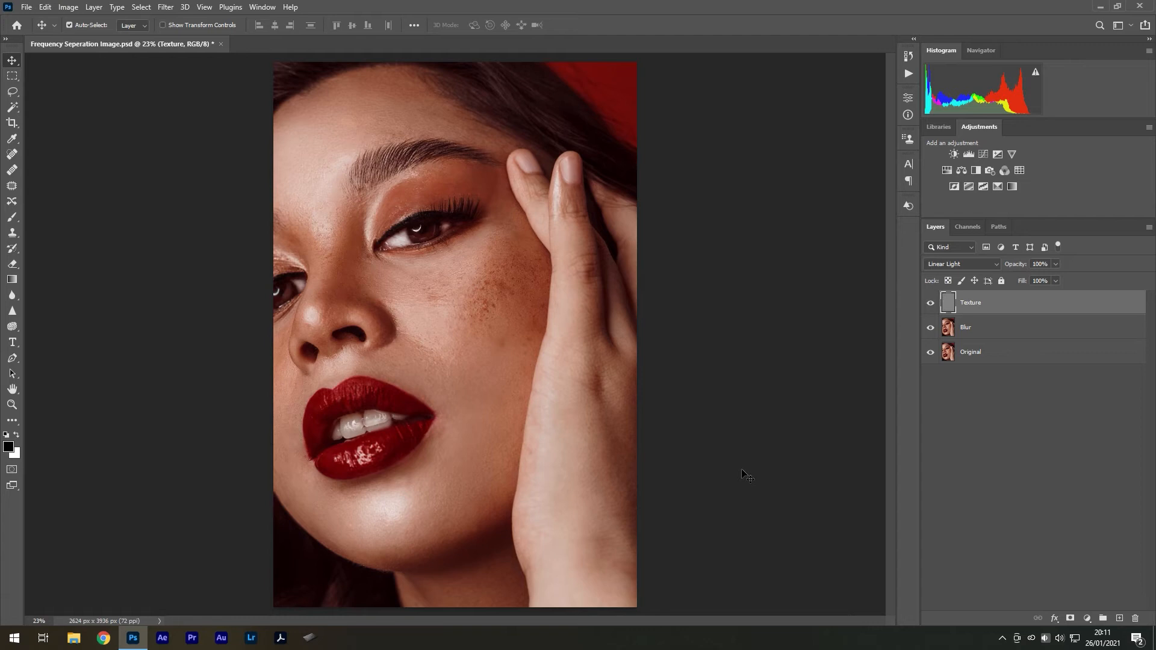
{"action": "scroll", "coordinate": [385, 506], "scroll_direction": "up", "scroll_amount": 5}
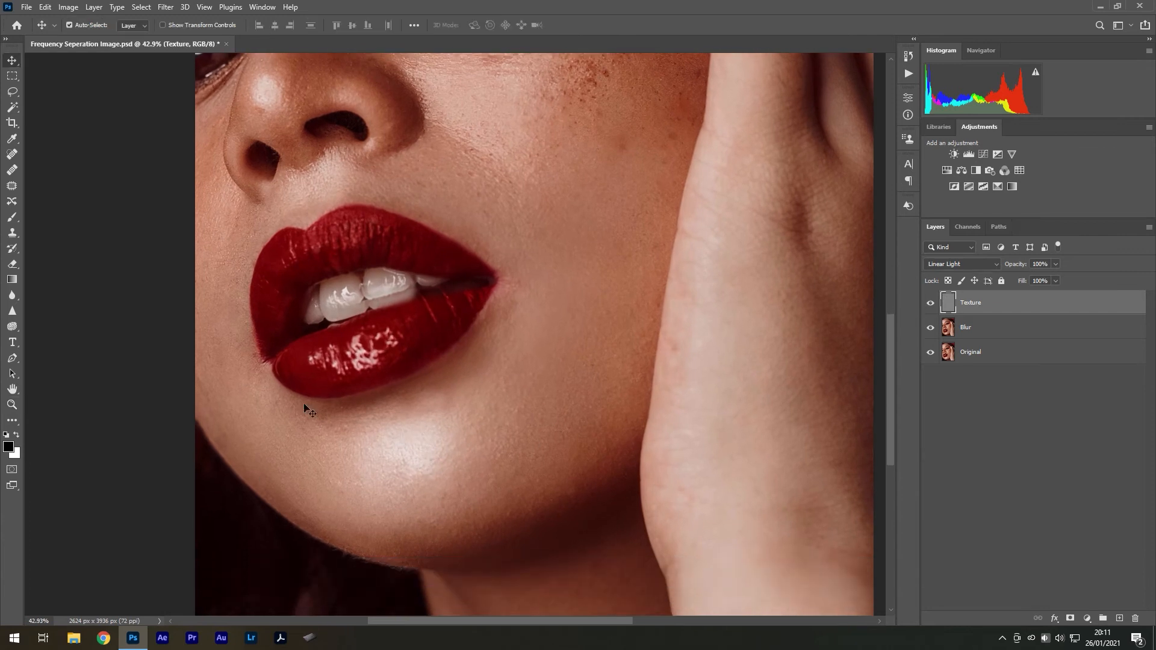
{"action": "scroll", "coordinate": [566, 346], "scroll_direction": "up", "scroll_amount": 2}
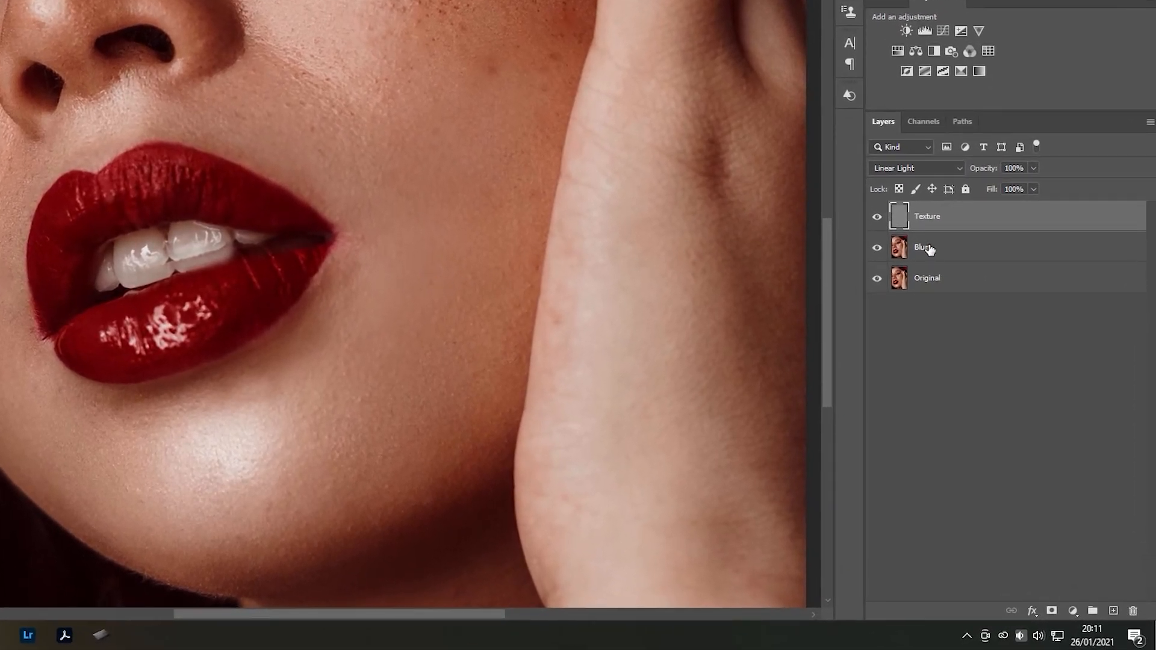
{"action": "left_click", "coordinate": [927, 247]}
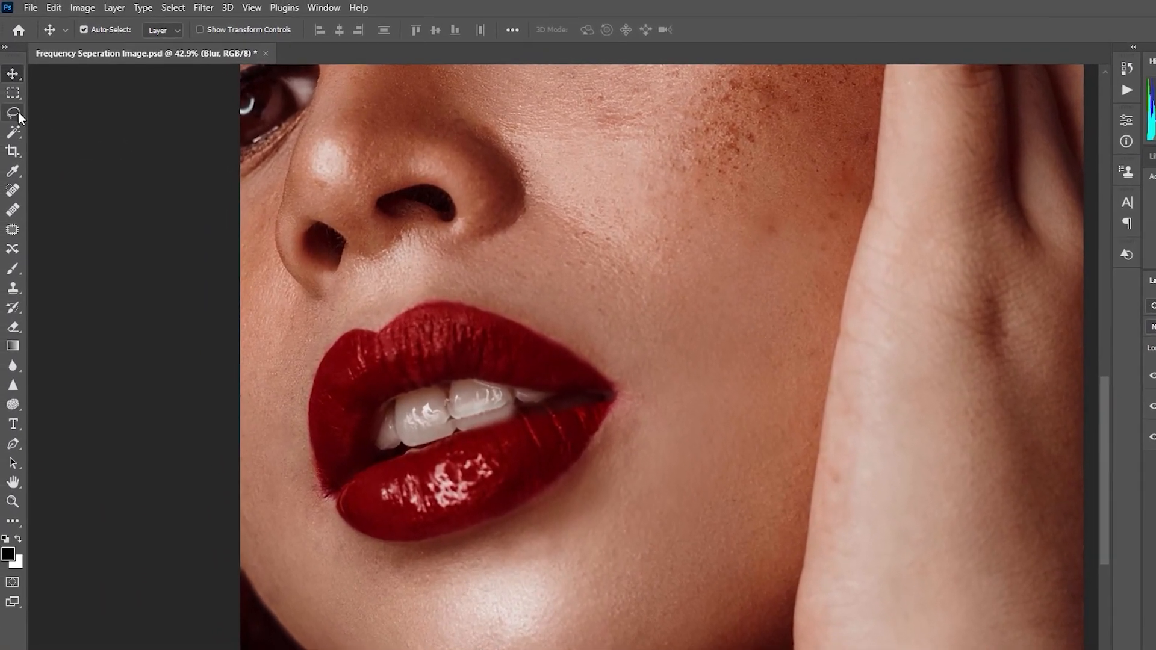
{"action": "left_click", "coordinate": [15, 91]}
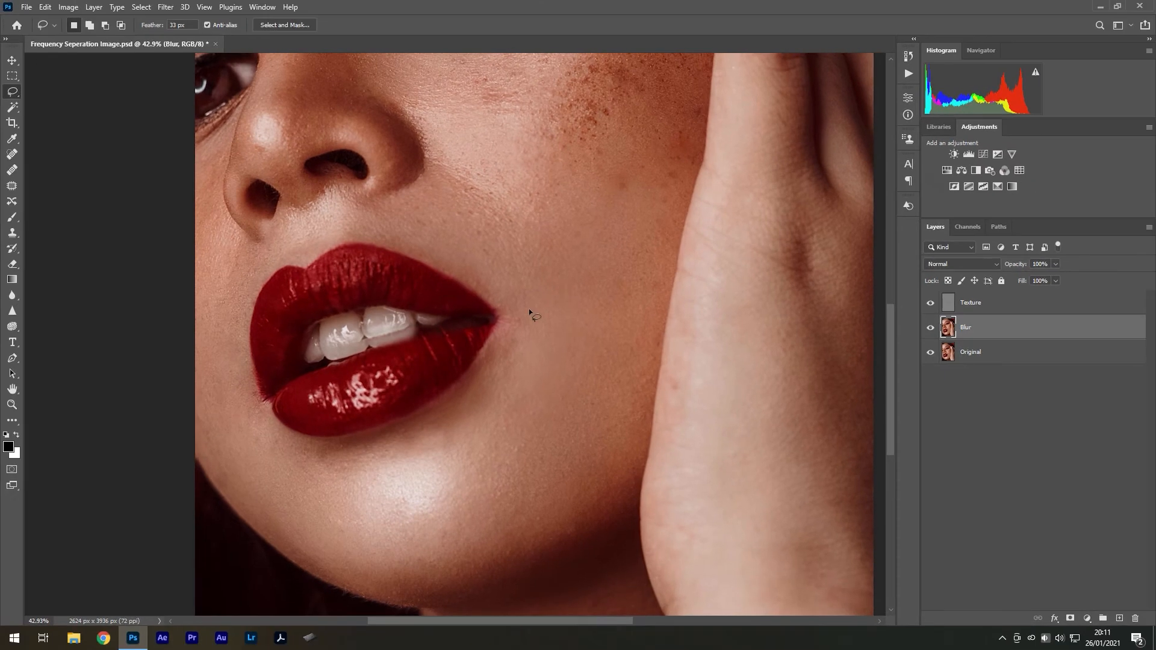
{"action": "mouse_move", "coordinate": [513, 342]}
{"action": "left_mouse_down"}
{"action": "mouse_move", "coordinate": [522, 426]}
{"action": "mouse_move", "coordinate": [570, 428]}
{"action": "mouse_move", "coordinate": [618, 356]}
{"action": "mouse_move", "coordinate": [608, 278]}
{"action": "left_mouse_up"}
{"action": "left_click_drag", "start_coordinate": [502, 221], "coordinate": [504, 223]}
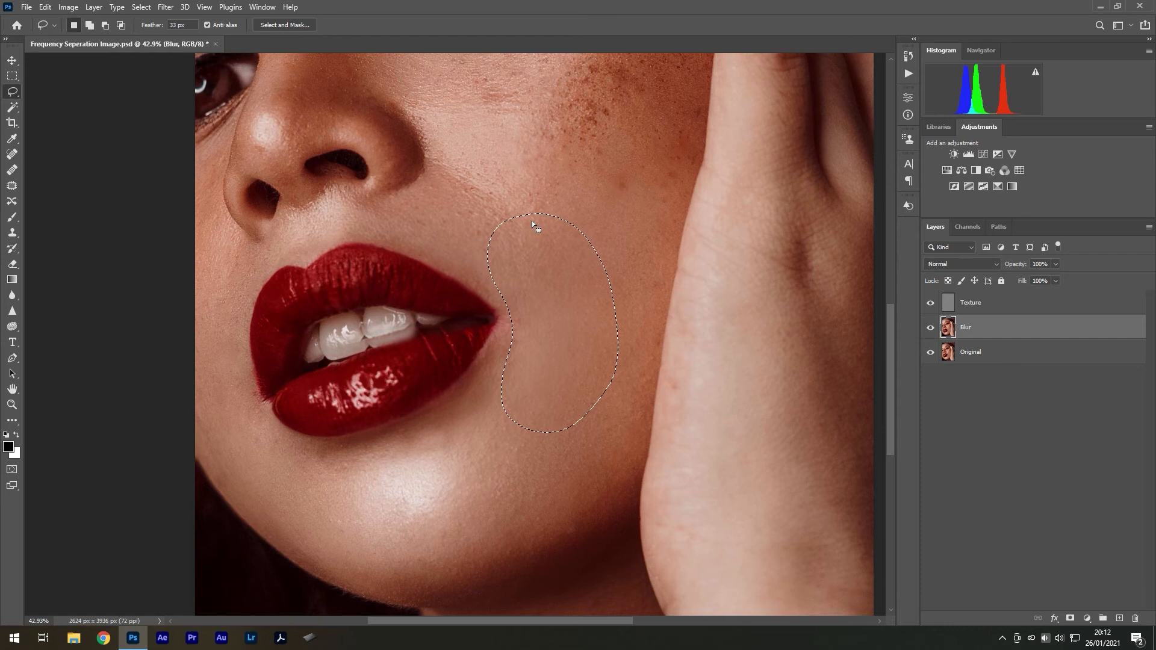
Check the cheek selection's soft edge in Quick Mask mode and set the Lasso tool's feather to 30 px
{"action": "key", "text": "q"}
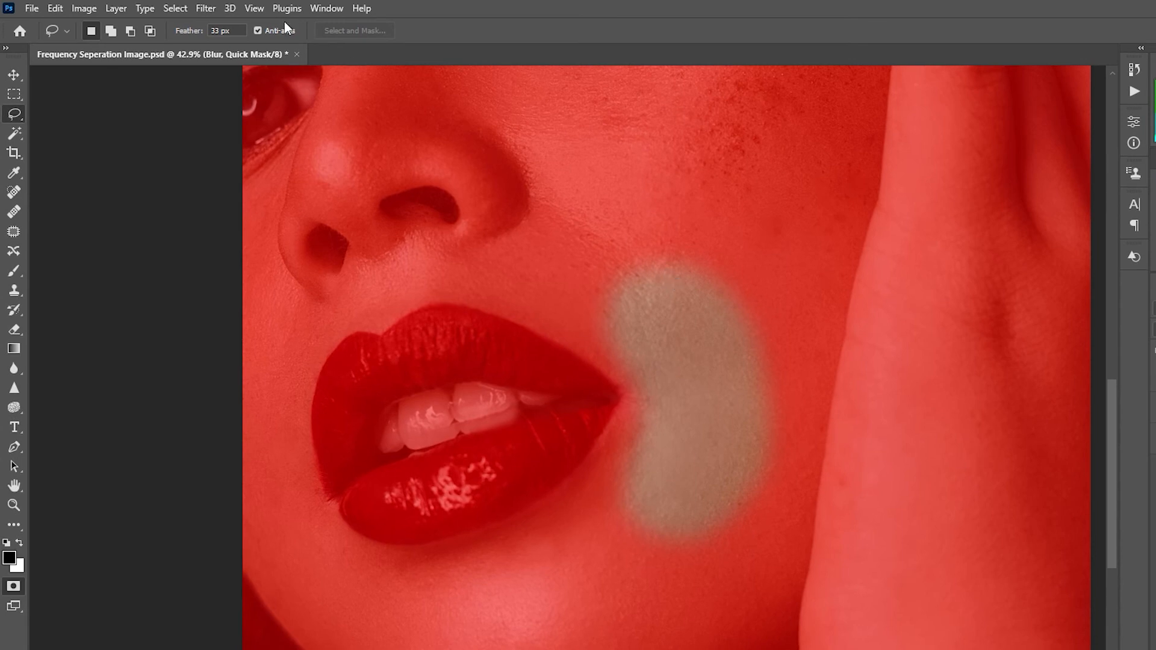
{"action": "left_click_drag", "start_coordinate": [241, 33], "coordinate": [191, 36]}
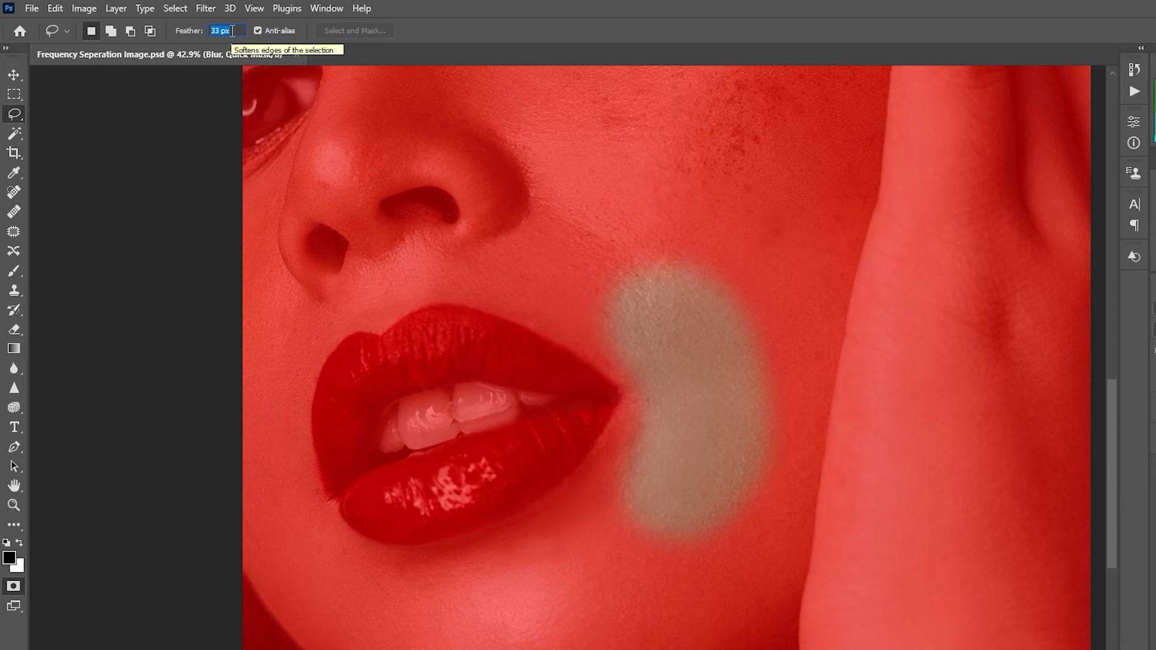
{"action": "type", "text": "3"}
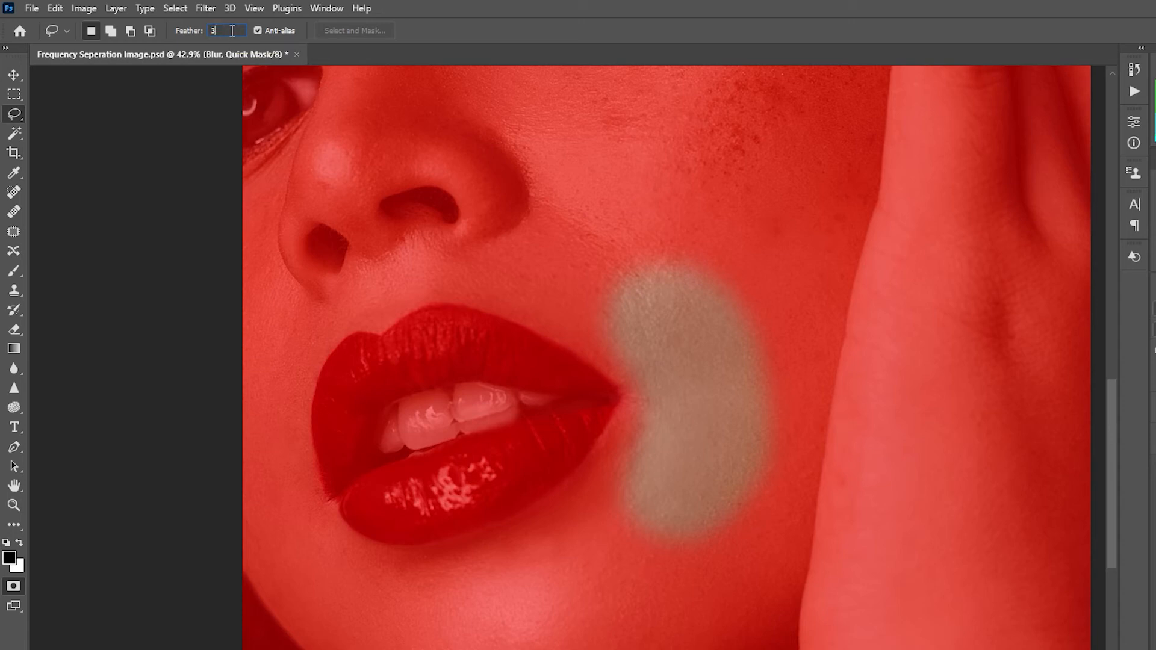
{"action": "type", "text": "q"}
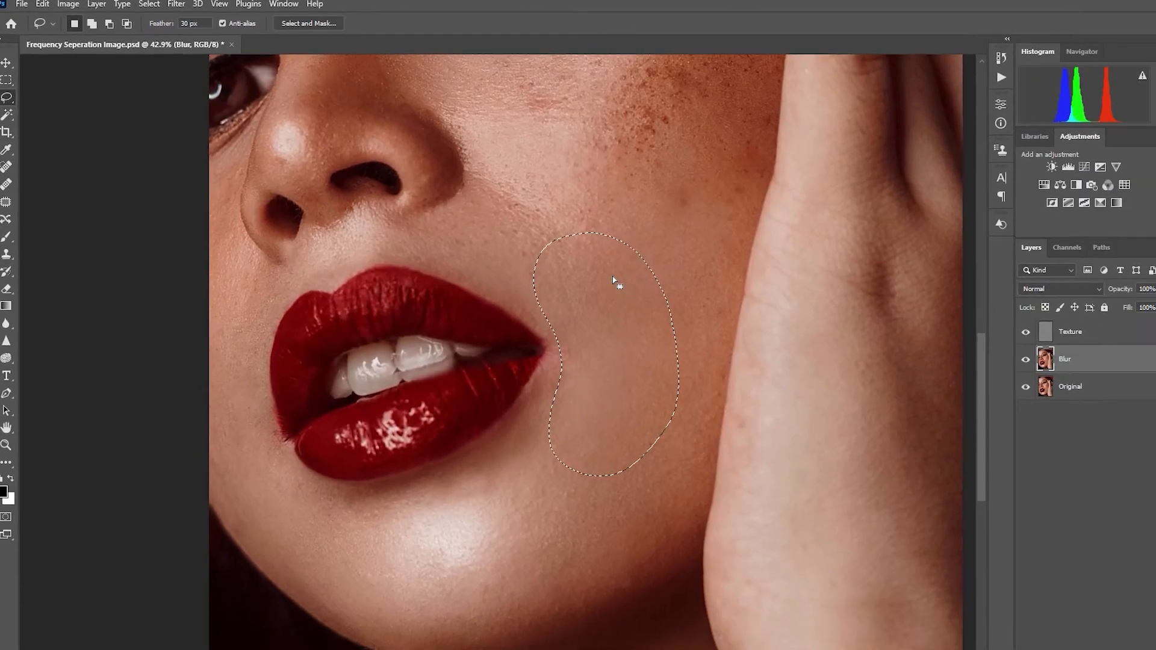
Outline the cheek patch beside the corner of the mouth again with the Lasso tool and check its feathered edge in Quick Mask mode
{"action": "left_click_drag", "start_coordinate": [671, 283], "coordinate": [663, 515]}
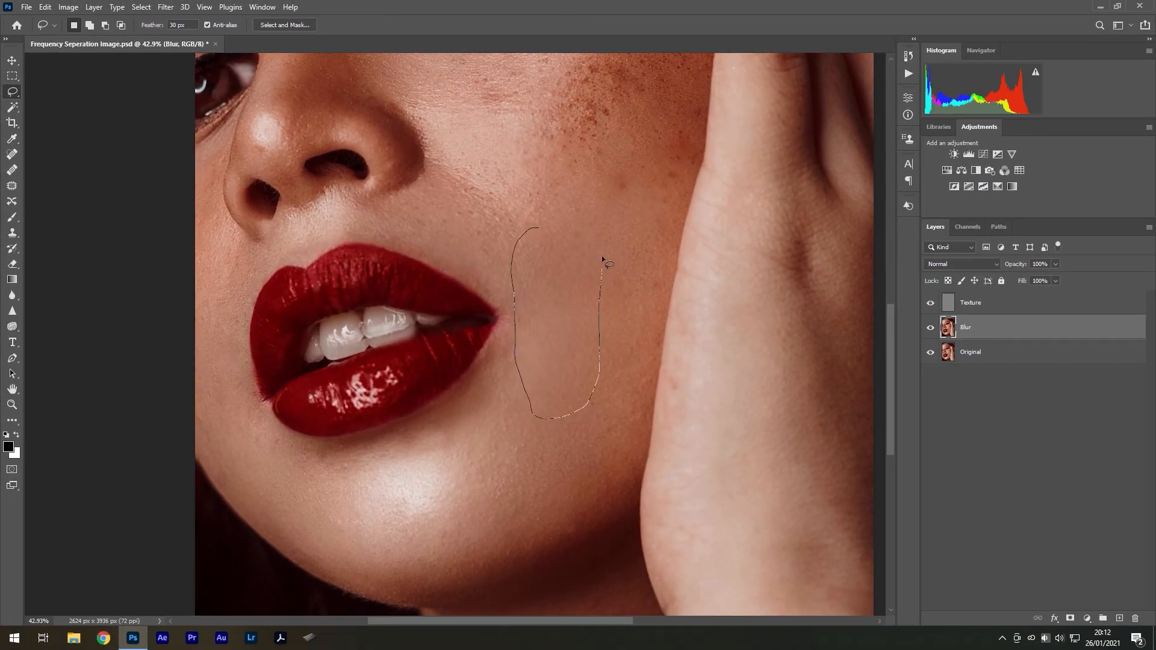
{"action": "left_click_drag", "start_coordinate": [602, 260], "coordinate": [560, 222]}
{"action": "key", "text": "q"}
{"action": "key", "text": "q"}
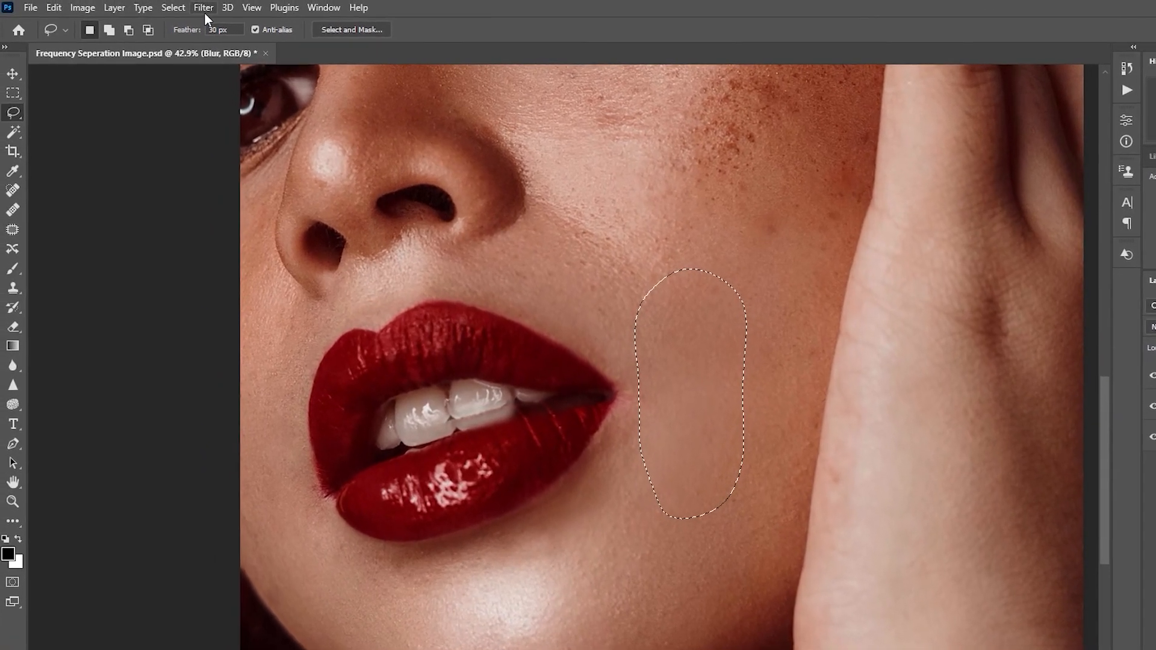
Apply a Gaussian Blur with a 14 px radius to the selected cheek patch on the Blur layer and deselect it
{"action": "left_click", "coordinate": [166, 7]}
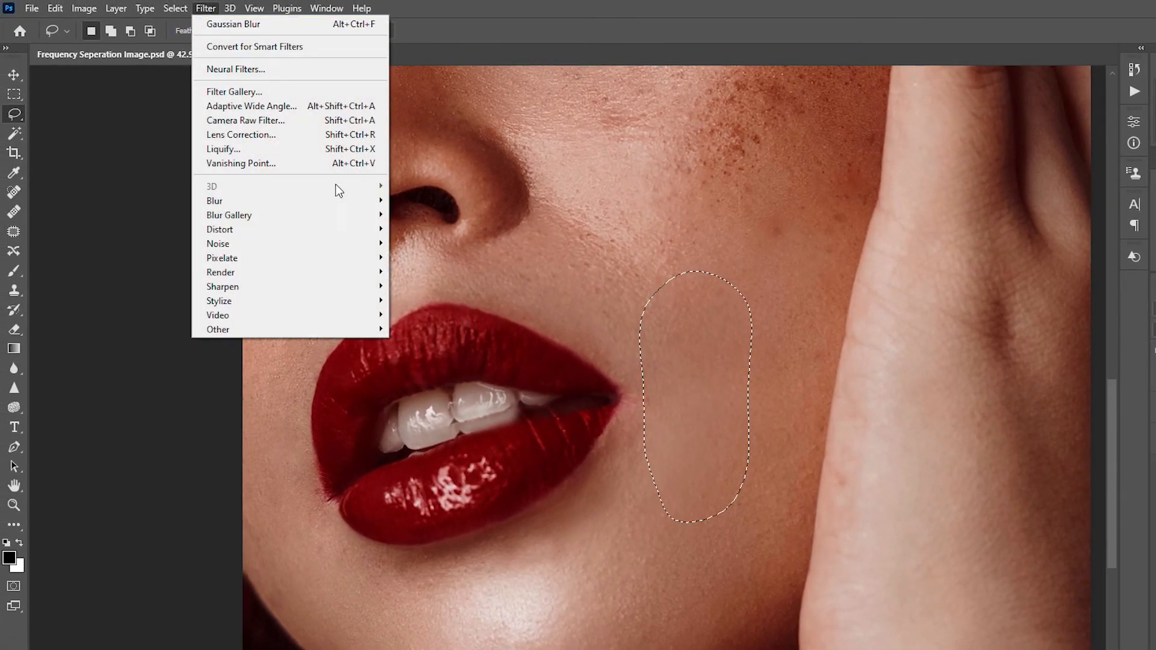
{"action": "mouse_move", "coordinate": [354, 200]}
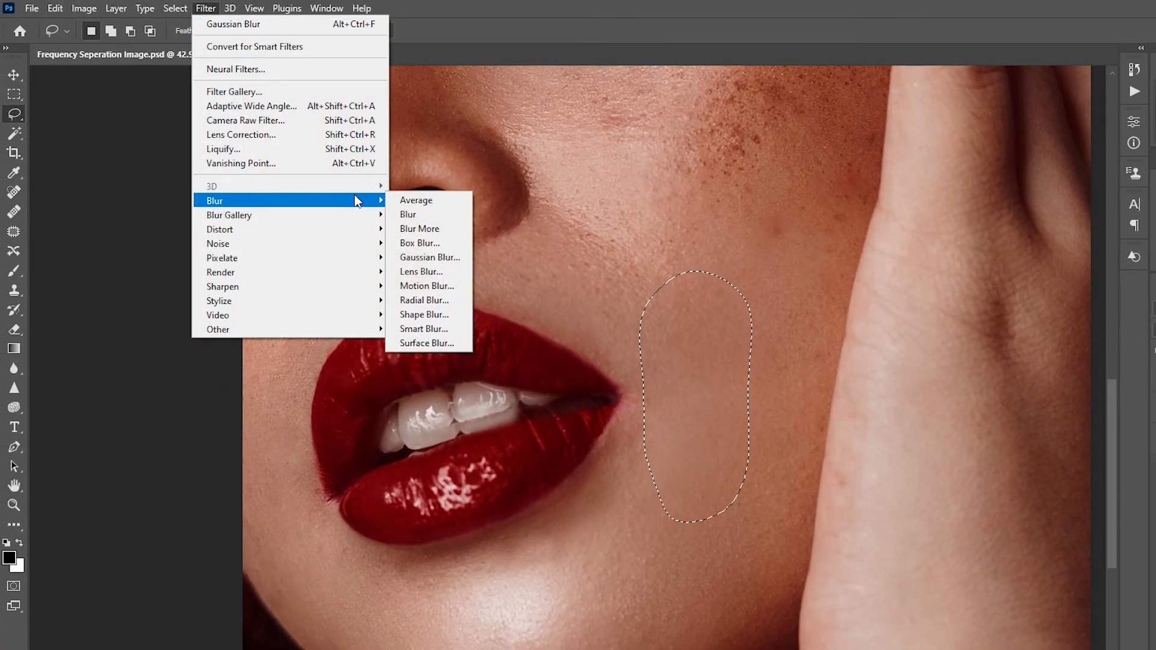
{"action": "left_click", "coordinate": [453, 257]}
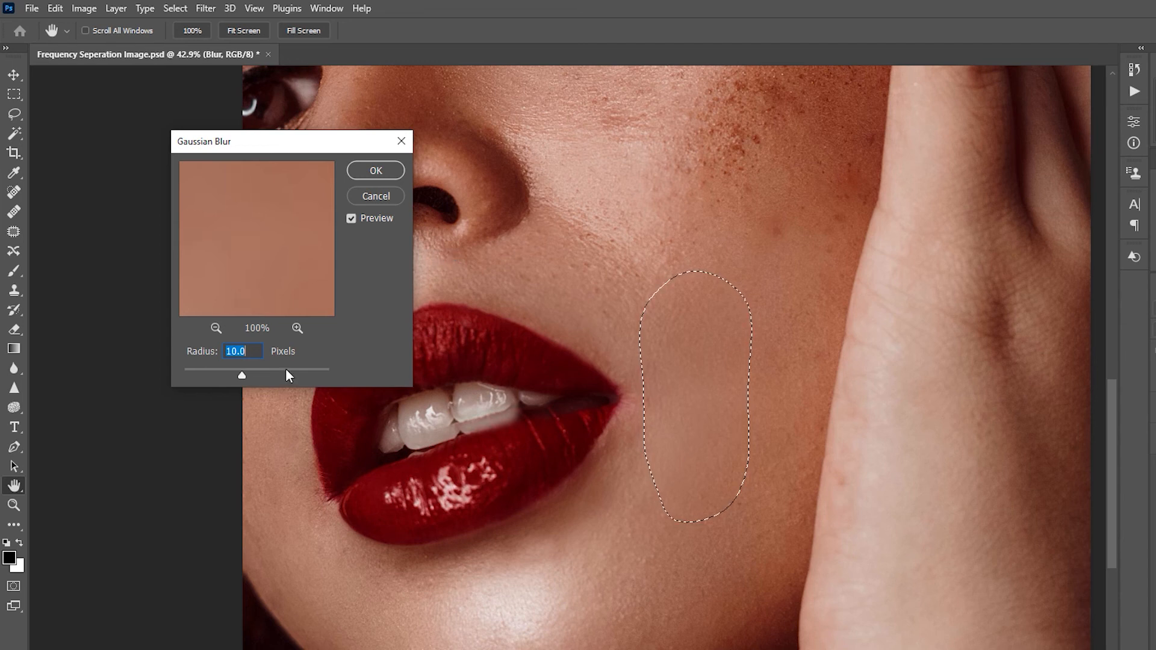
{"action": "left_click_drag", "start_coordinate": [242, 372], "coordinate": [251, 374]}
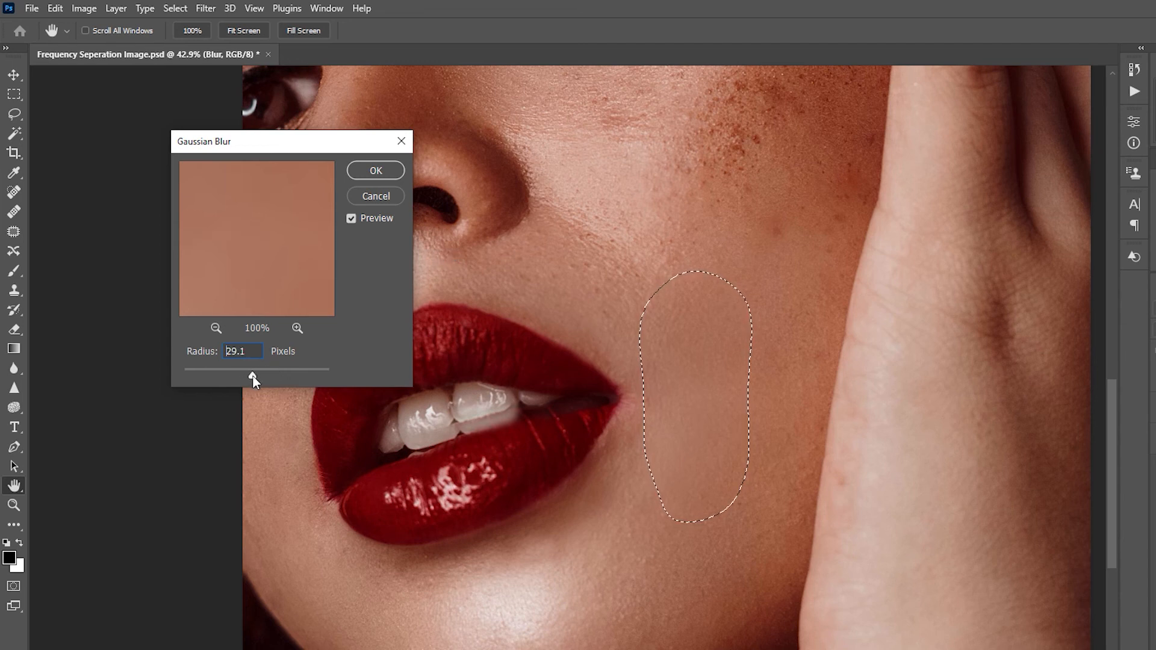
{"action": "type", "text": "14"}
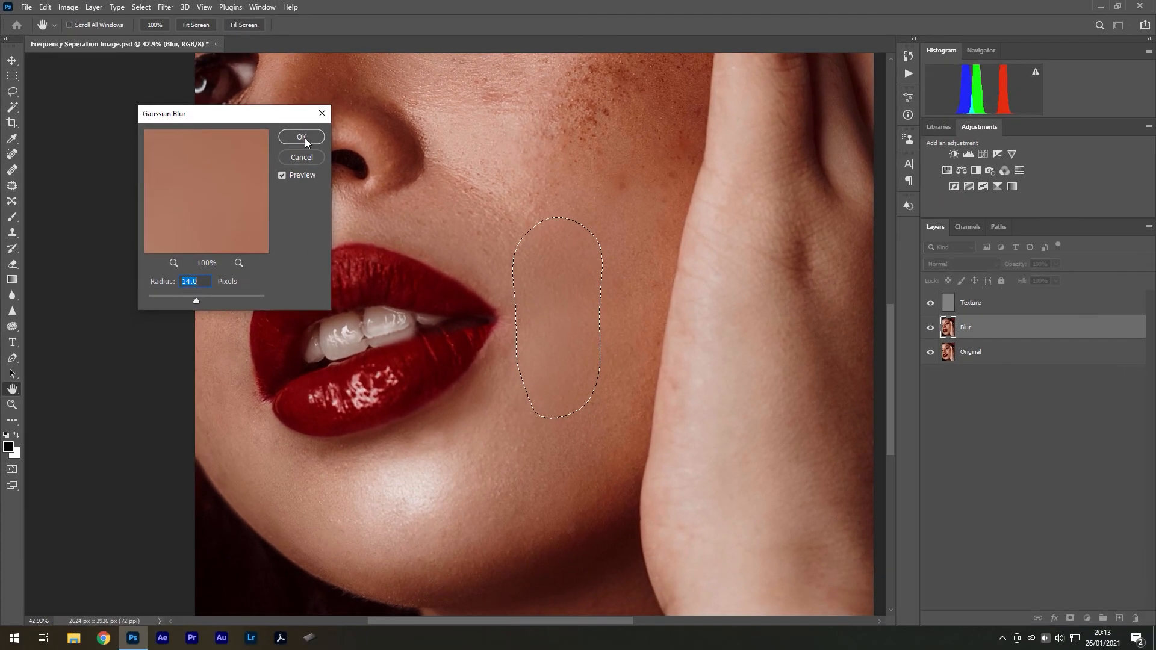
{"action": "left_click", "coordinate": [302, 137]}
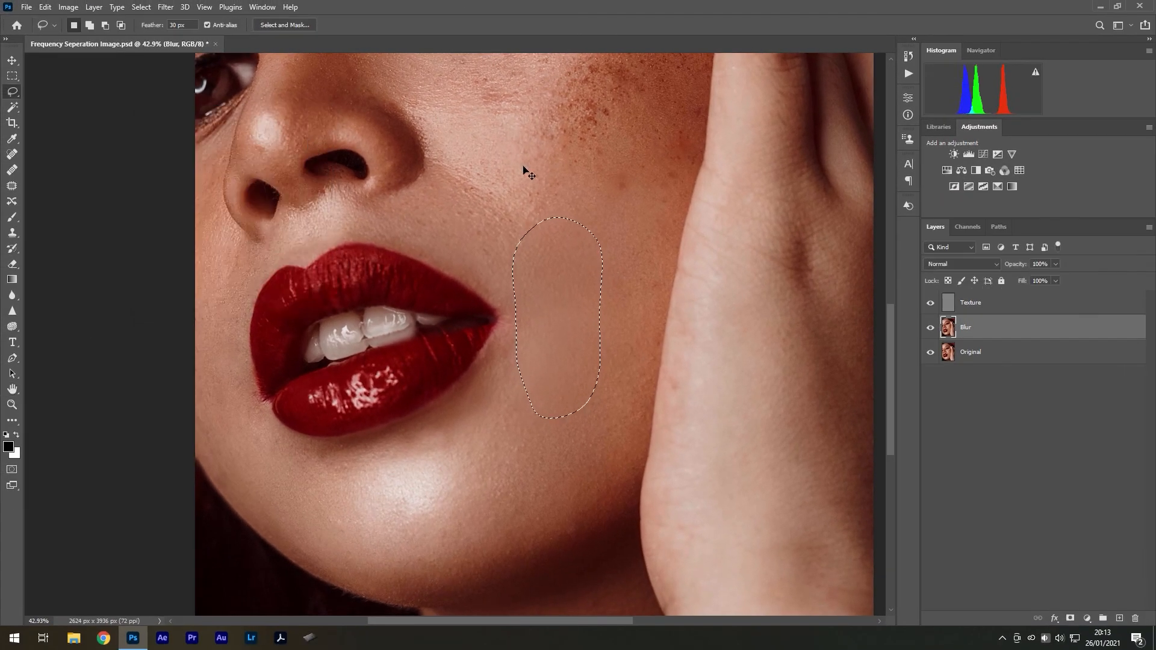
{"action": "key", "text": "ctrl+d"}
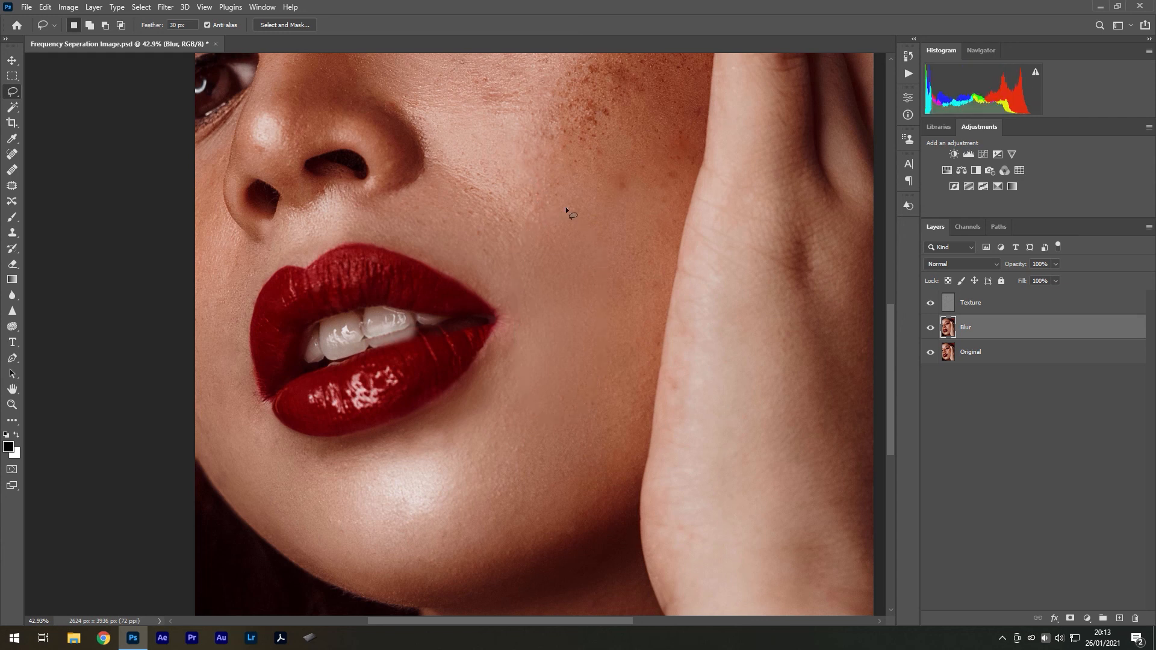
Outline another patch of uneven skin with the Lasso tool, reapply the Gaussian Blur to it, and deselect it
{"action": "mouse_move", "coordinate": [557, 263]}
{"action": "left_mouse_down"}
{"action": "mouse_move", "coordinate": [531, 289]}
{"action": "mouse_move", "coordinate": [507, 304]}
{"action": "left_mouse_up"}
{"action": "scroll", "coordinate": [503, 312], "scroll_direction": "up", "scroll_amount": 2}
{"action": "left_click_drag", "start_coordinate": [530, 391], "coordinate": [563, 374]}
{"action": "key", "text": "ctrl+alt+f"}
{"action": "left_click", "coordinate": [302, 138]}
{"action": "key", "text": "ctrl+d"}
Outline further uneven skin patches on the Blur layer for smoothing with the Lasso tool and clear the selection
{"action": "mouse_move", "coordinate": [291, 319]}
{"action": "left_mouse_down"}
{"action": "mouse_move", "coordinate": [407, 538]}
{"action": "mouse_move", "coordinate": [295, 320]}
{"action": "left_mouse_up"}
{"action": "left_click_drag", "start_coordinate": [311, 462], "coordinate": [314, 460]}
{"action": "left_click_drag", "start_coordinate": [275, 396], "coordinate": [289, 292]}
{"action": "key", "text": "ctrl+d"}
{"action": "scroll", "coordinate": [651, 435], "scroll_direction": "up", "scroll_amount": 2}
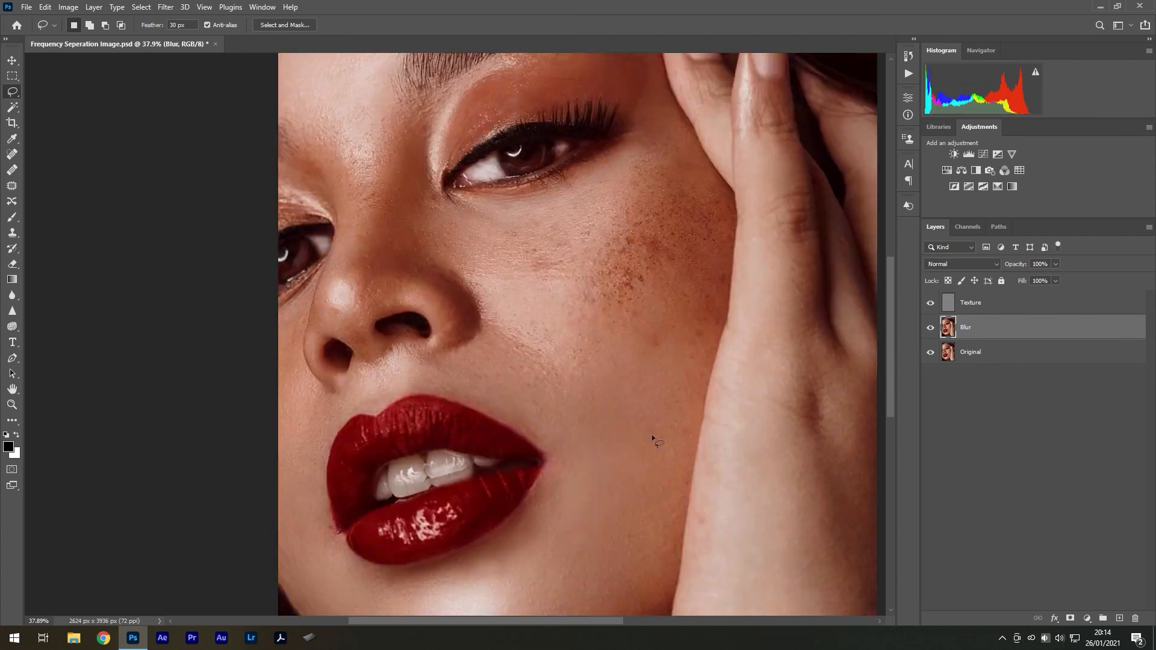
Work over the remaining uneven facial skin on the Blur layer with Lasso selections and blurring, and fit the whole portrait in view
{"action": "scroll", "coordinate": [652, 435], "scroll_direction": "down", "scroll_amount": 3}
{"action": "left_click_drag", "start_coordinate": [523, 220], "coordinate": [445, 259]}
{"action": "key", "text": "ctrl+d"}
{"action": "scroll", "coordinate": [444, 362], "scroll_direction": "up", "scroll_amount": 3}
{"action": "mouse_move", "coordinate": [366, 308]}
{"action": "left_mouse_down"}
{"action": "mouse_move", "coordinate": [439, 246]}
{"action": "mouse_move", "coordinate": [515, 308]}
{"action": "left_mouse_up"}
{"action": "scroll", "coordinate": [458, 301], "scroll_direction": "down", "scroll_amount": 3}
{"action": "left_click", "coordinate": [166, 7]}
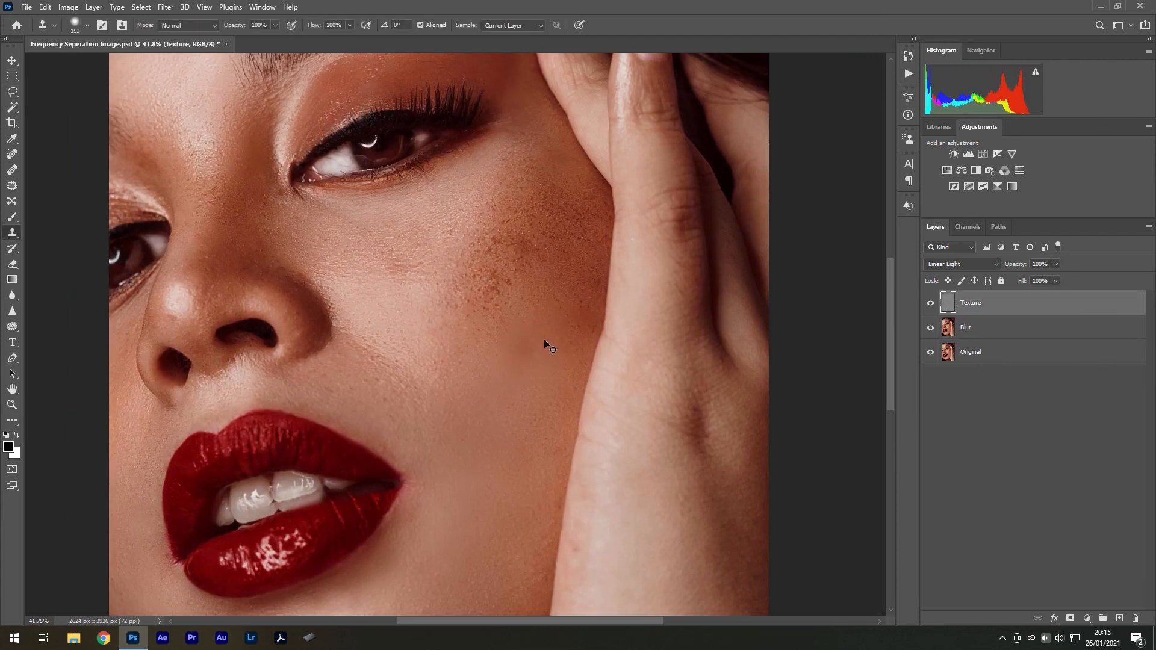
{"action": "key", "text": "ctrl+0"}
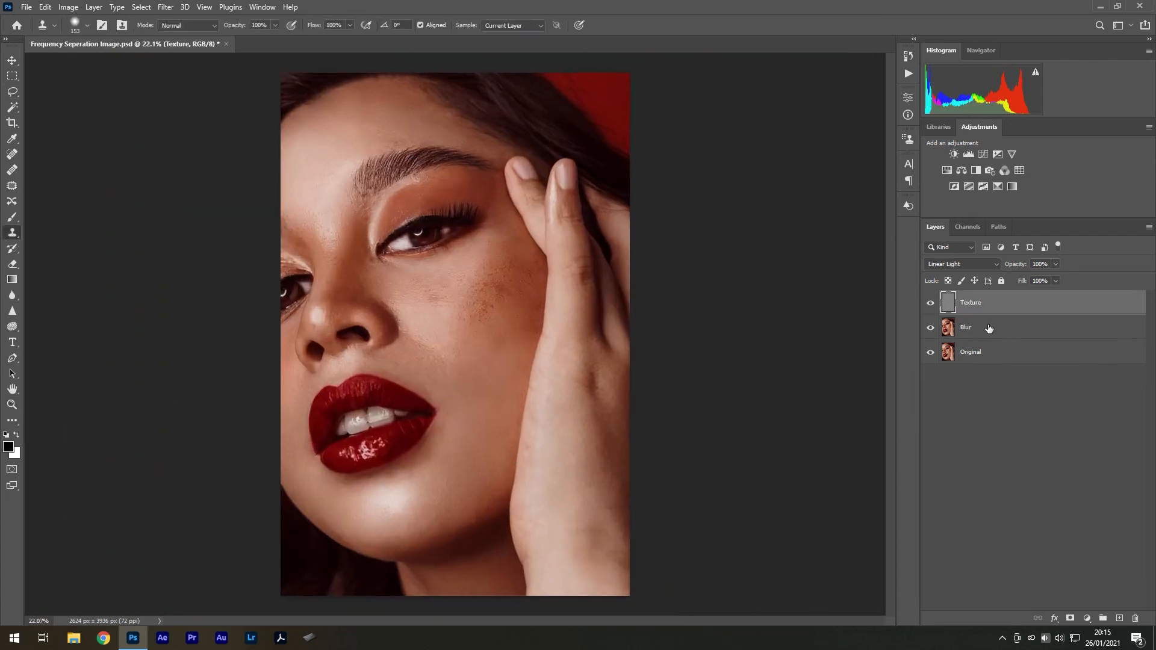